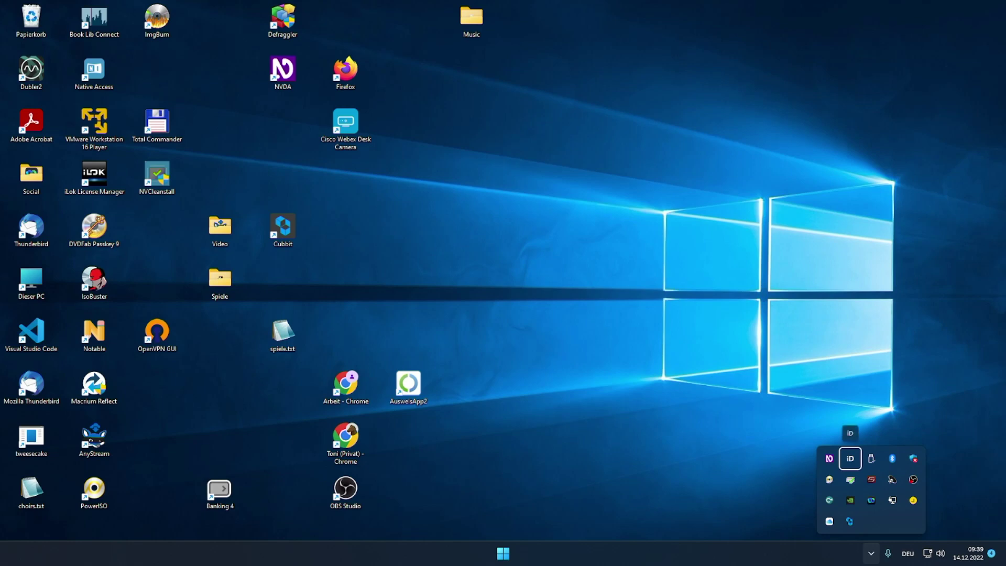
- Review the commands that the iD tray application offers, from product information and updates to audio settings and quitting
{"action": "key", "text": "Return"}
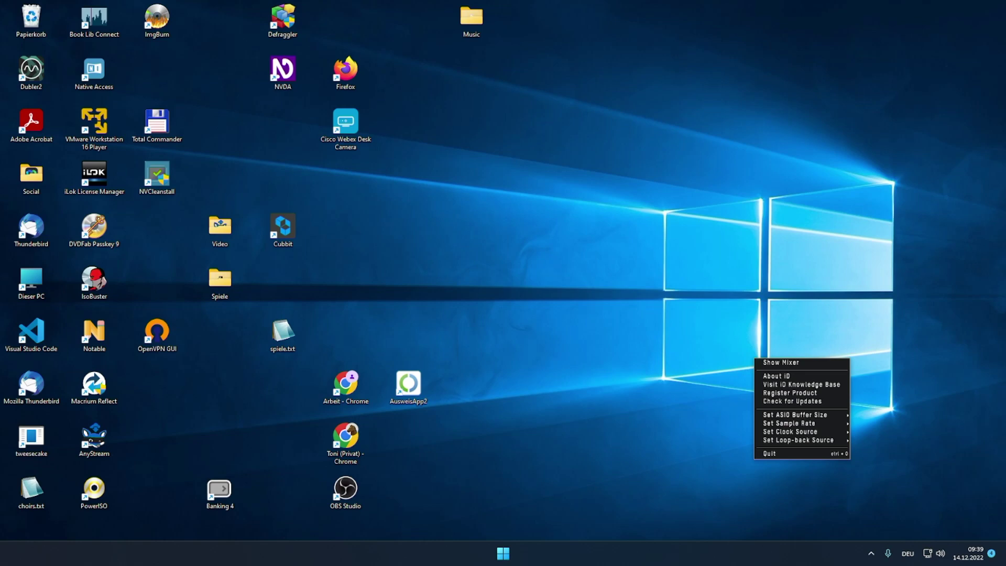
{"action": "key", "text": "Down"}
{"action": "key", "text": "Down"}
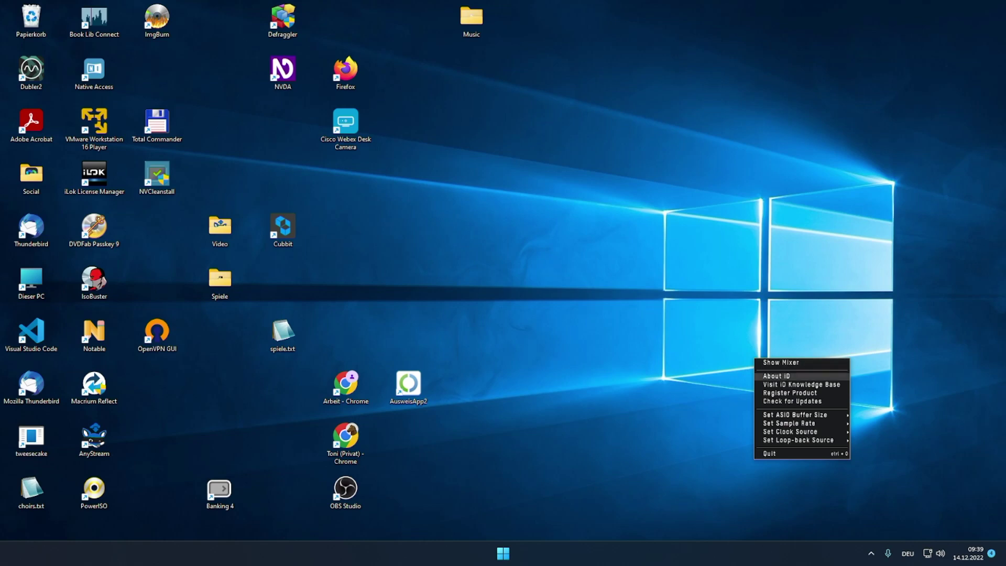
{"action": "key", "text": "Down"}
{"action": "key", "text": "Down"}
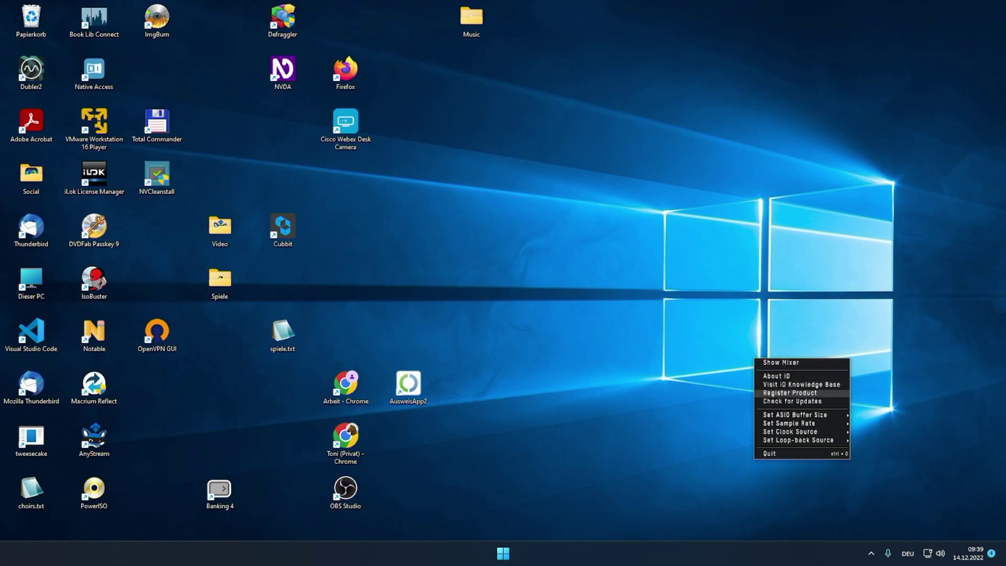
{"action": "key", "text": "Down"}
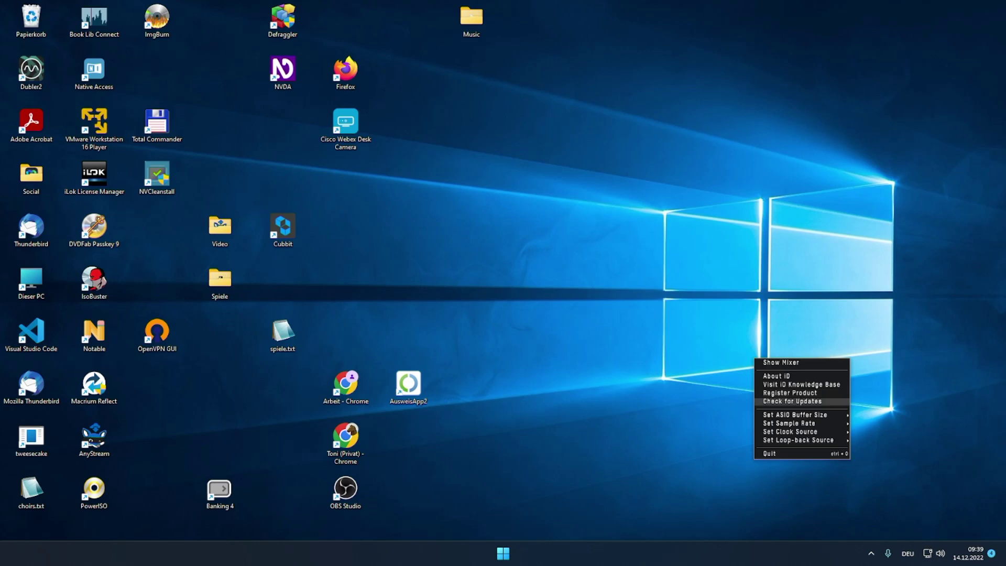
{"action": "key", "text": "Down"}
{"action": "key", "text": "Down"}
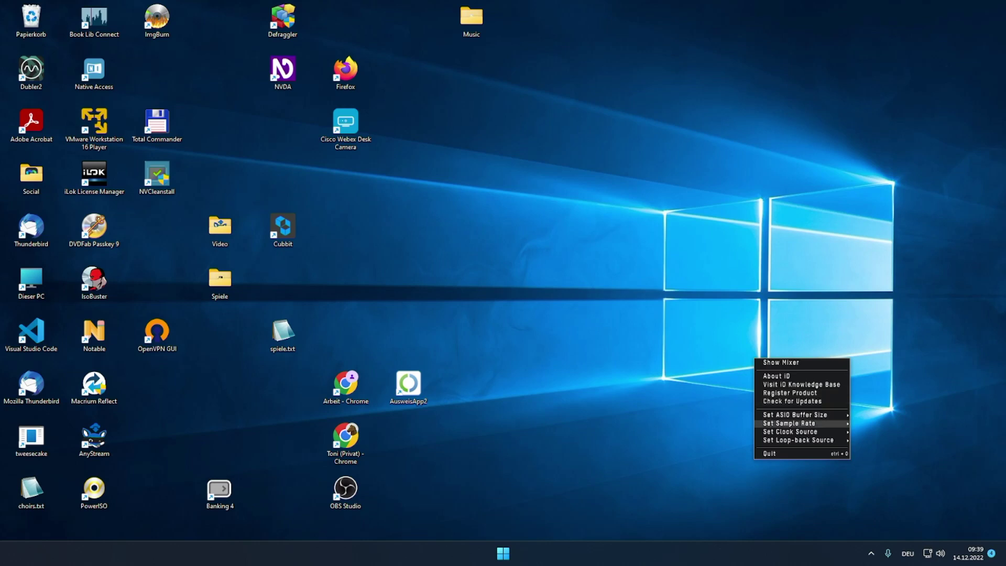
{"action": "key", "text": "Down"}
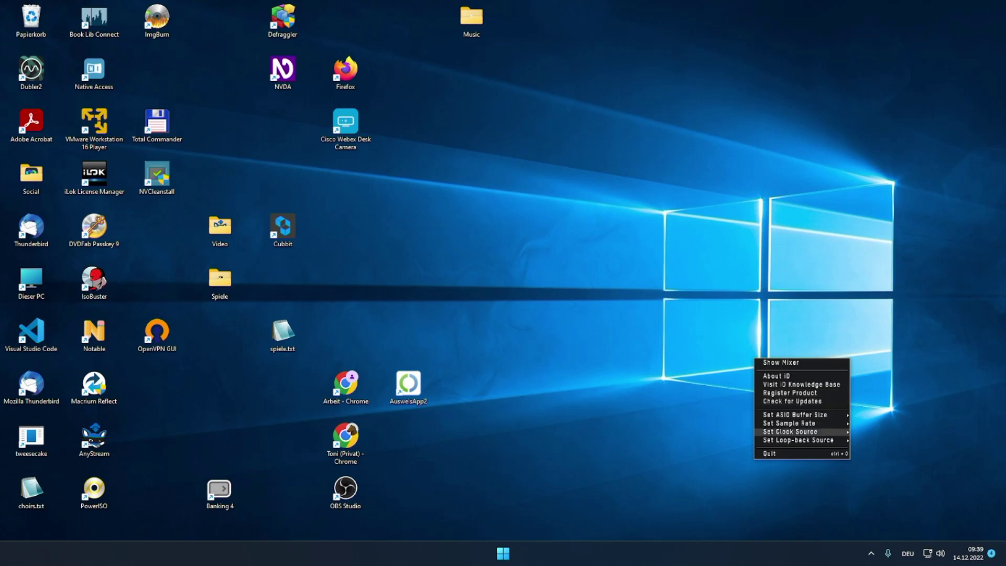
{"action": "key", "text": "Down"}
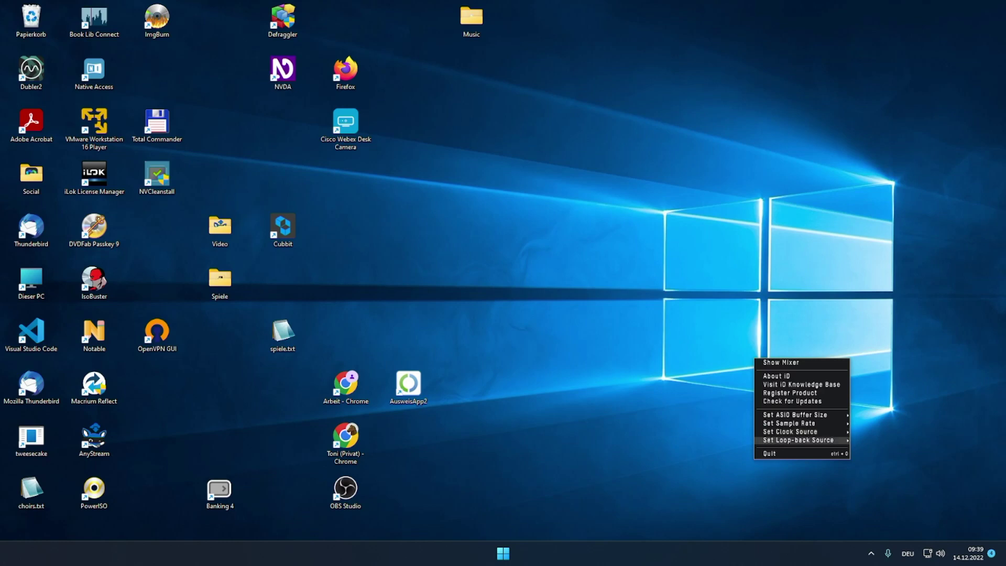
{"action": "key", "text": "Down"}
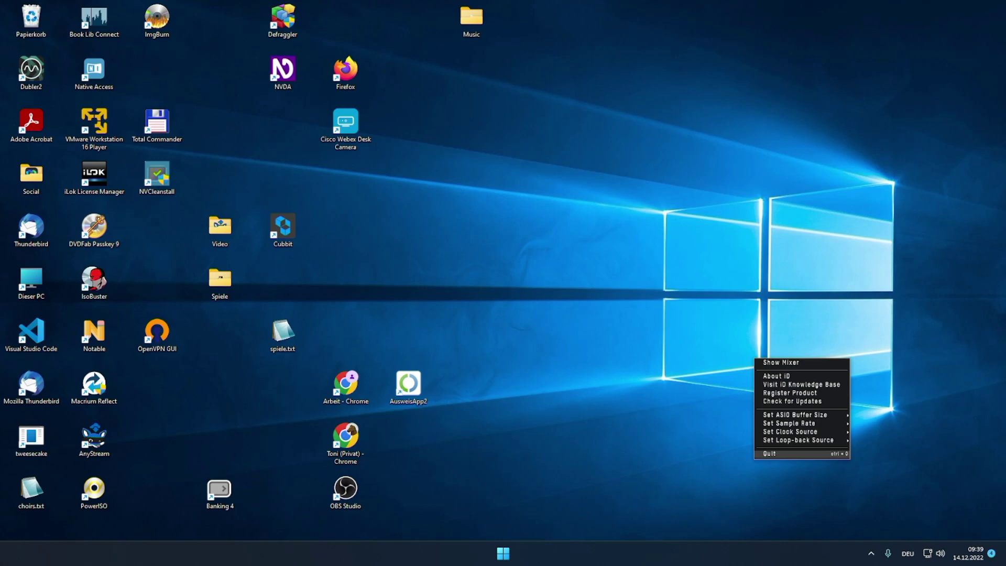
- Examine the available loop-back sources in the iD tray application without changing the selected one
{"action": "key", "text": "Up"}
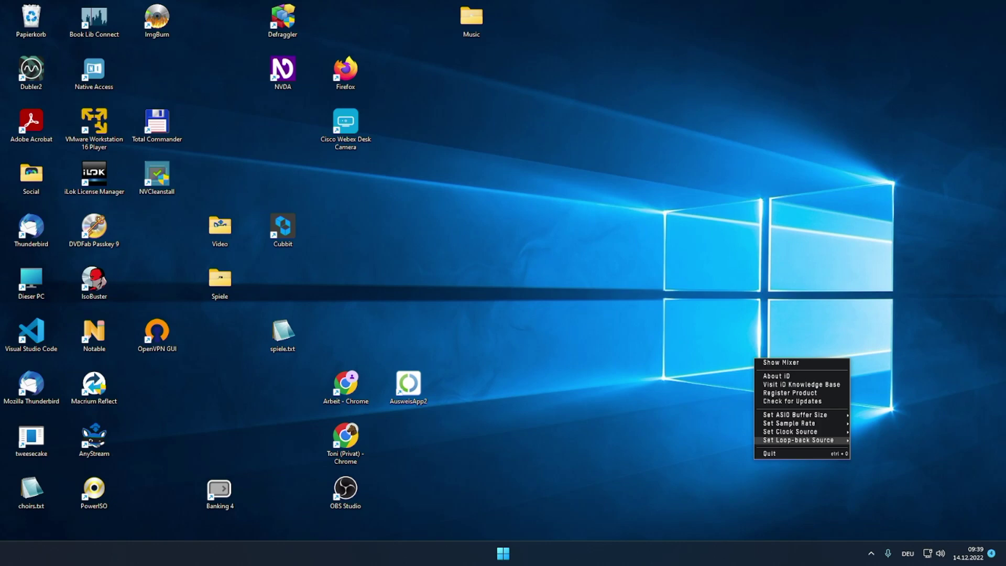
{"action": "key", "text": "Right"}
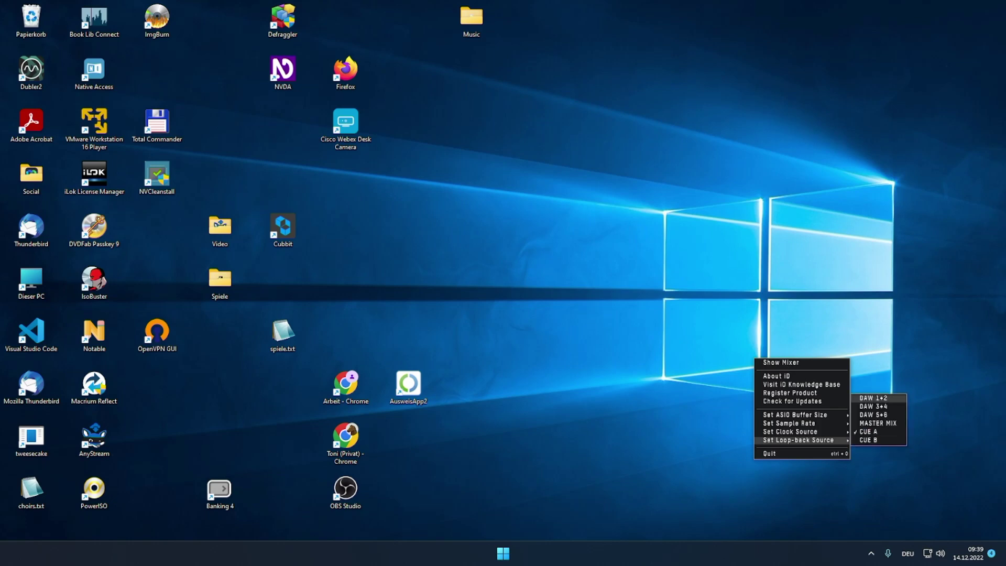
{"action": "key", "text": "Down"}
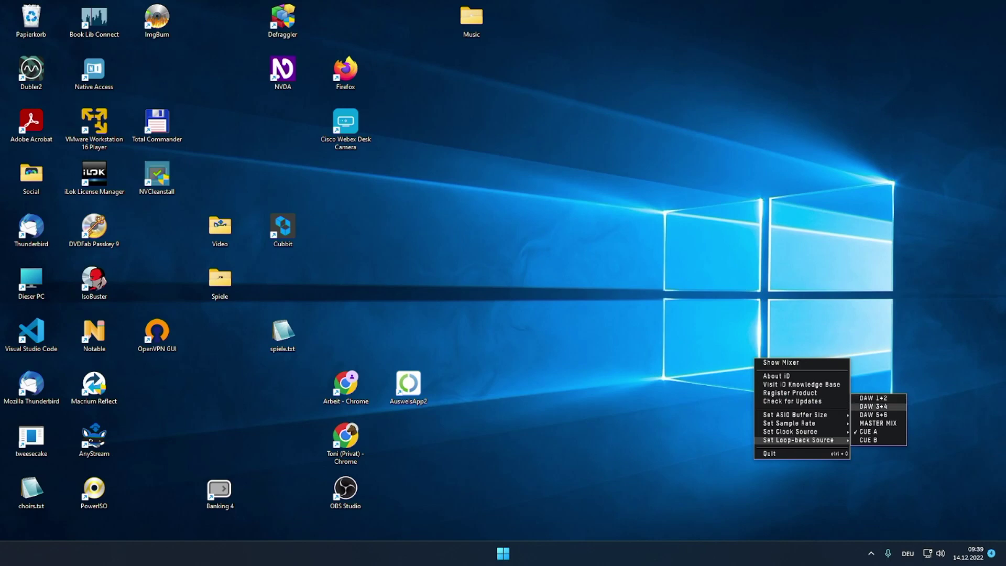
{"action": "key", "text": "Down"}
{"action": "key", "text": "Down"}
{"action": "key", "text": "Down"}
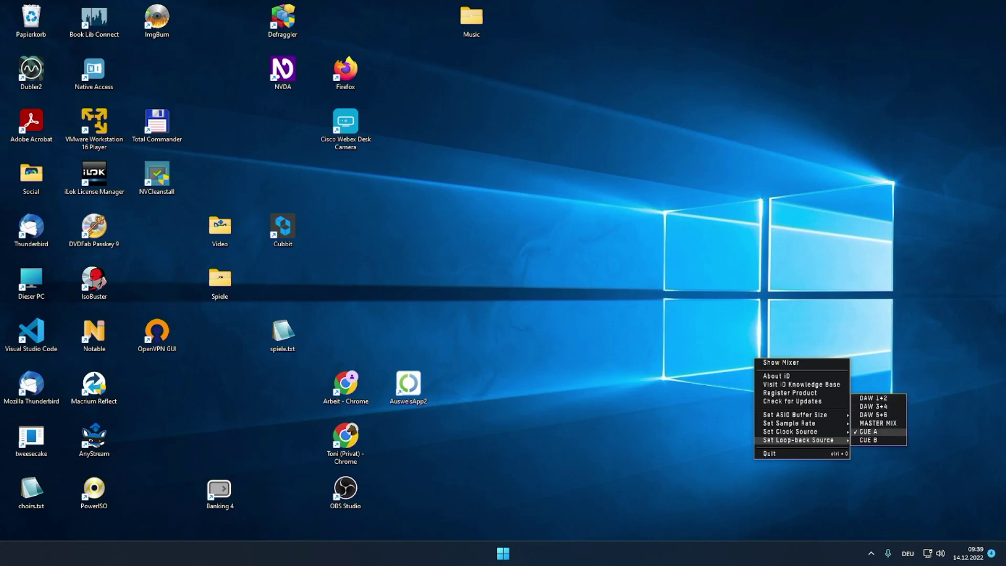
{"action": "key", "text": "Down"}
{"action": "key", "text": "Down"}
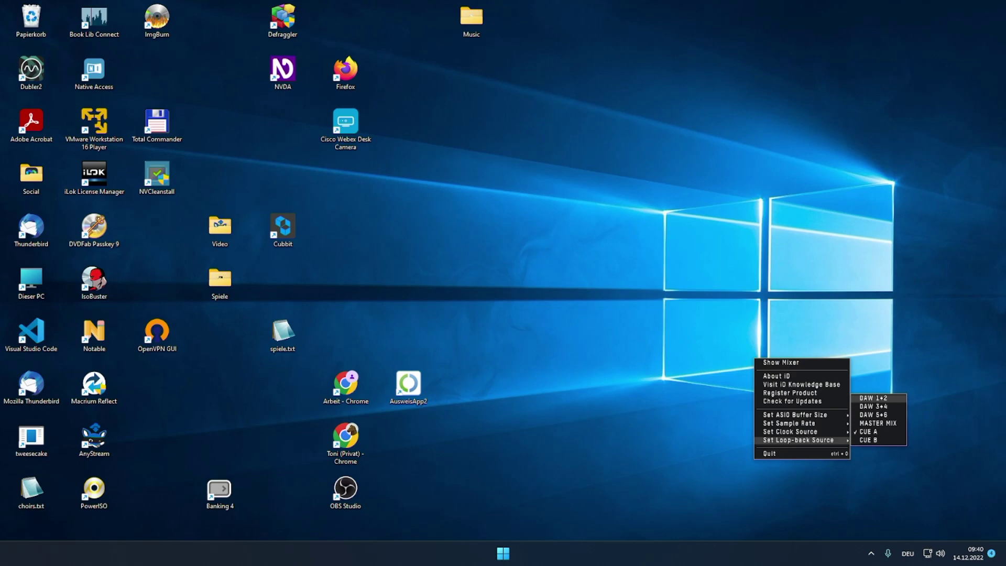
{"action": "key", "text": "Up"}
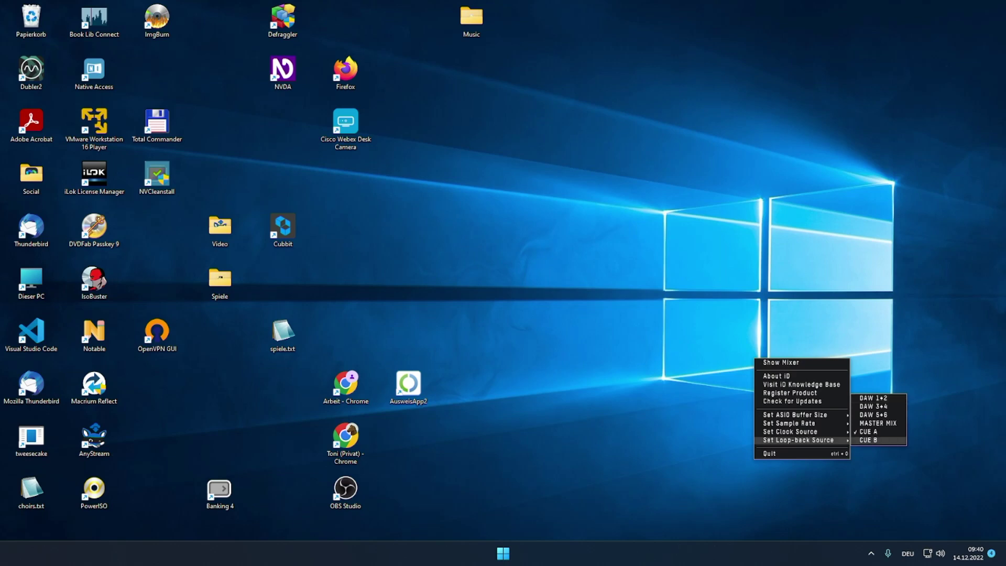
{"action": "key", "text": "Up"}
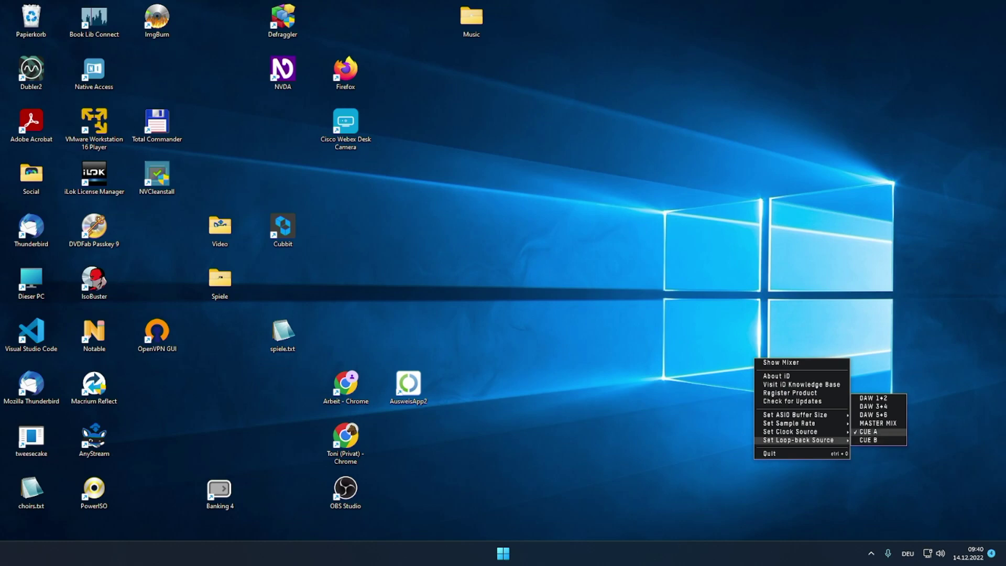
{"action": "key", "text": "Left"}
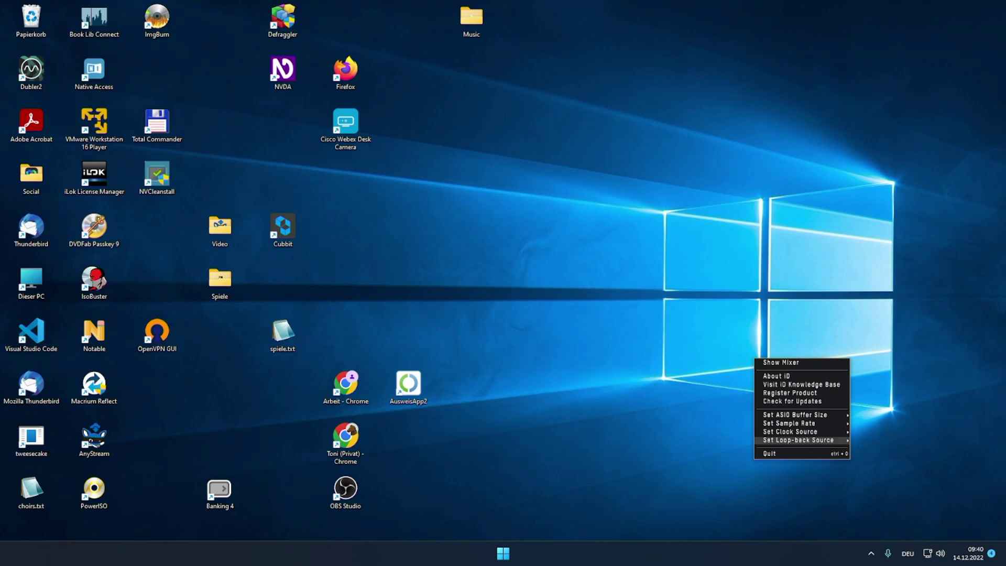
- Show the iD mixer window from the tray application's commands
{"action": "key", "text": "Down"}
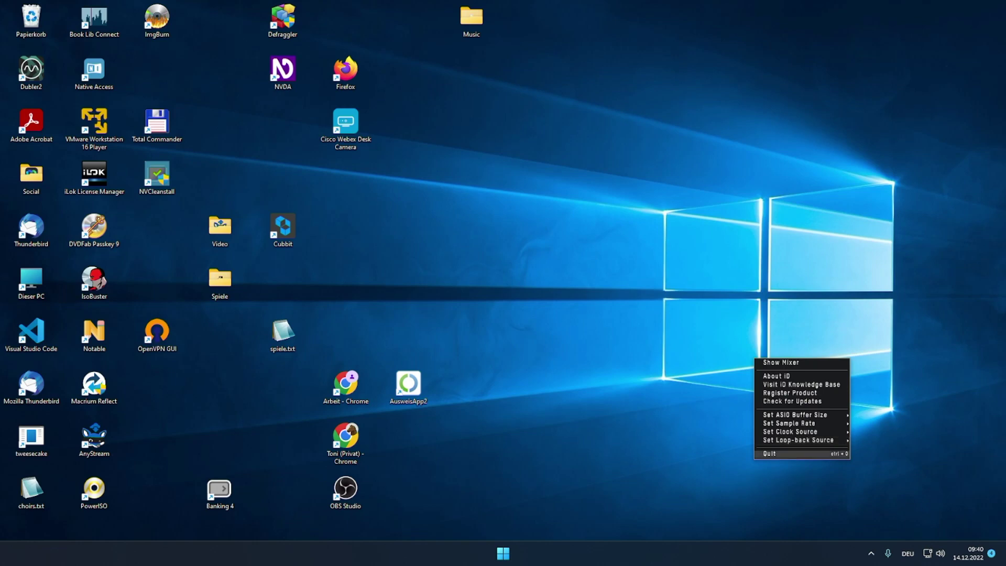
{"action": "key", "text": "Down"}
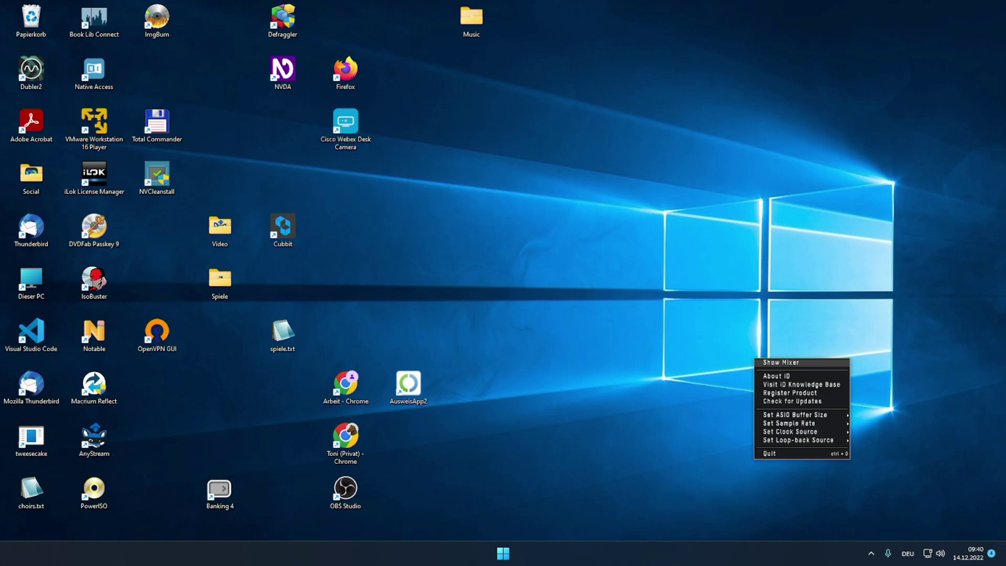
{"action": "key", "text": "Return"}
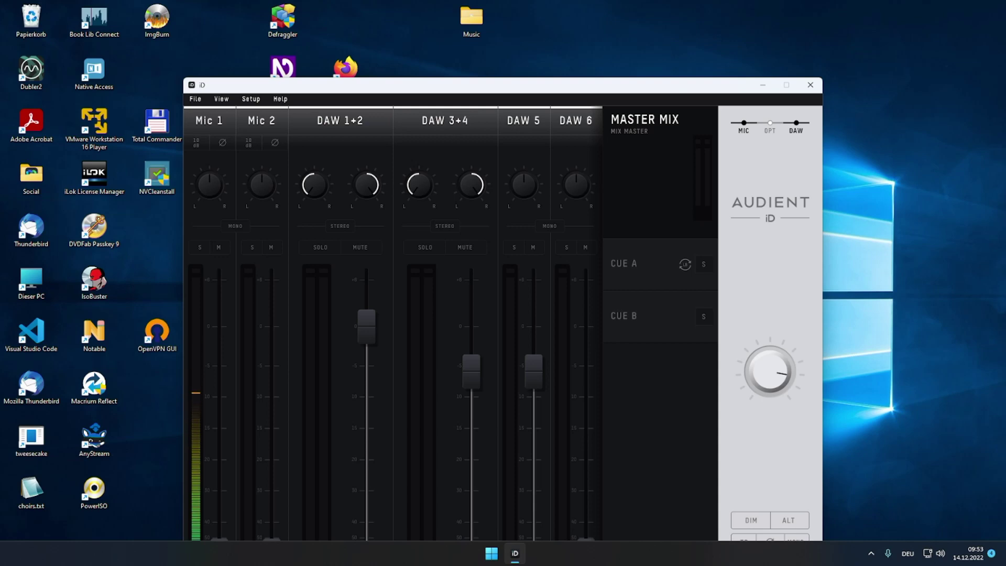
- Examine the mixer's commands for file handling, view options, audio setup and help
{"action": "key", "text": "alt+f"}
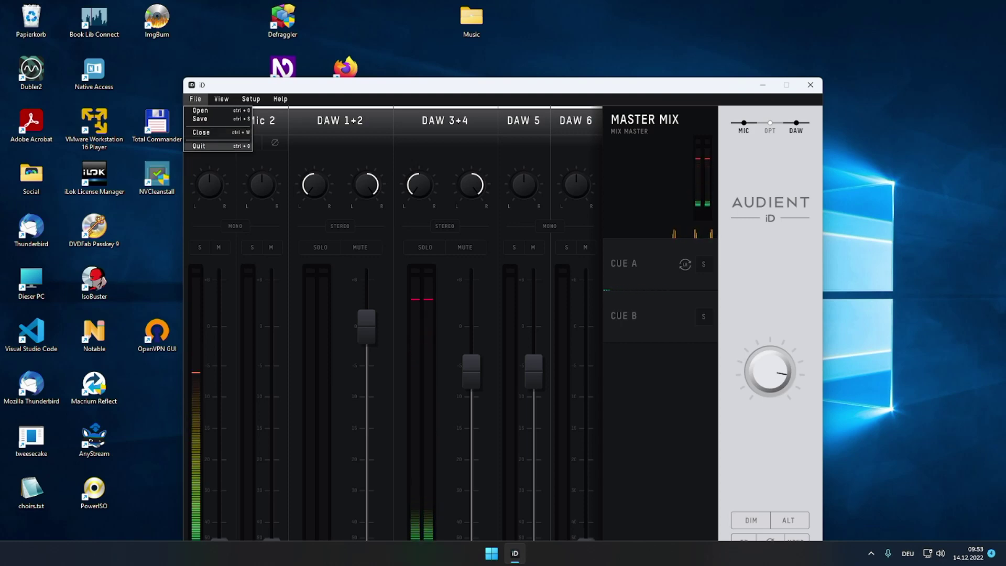
{"action": "key", "text": "Down"}
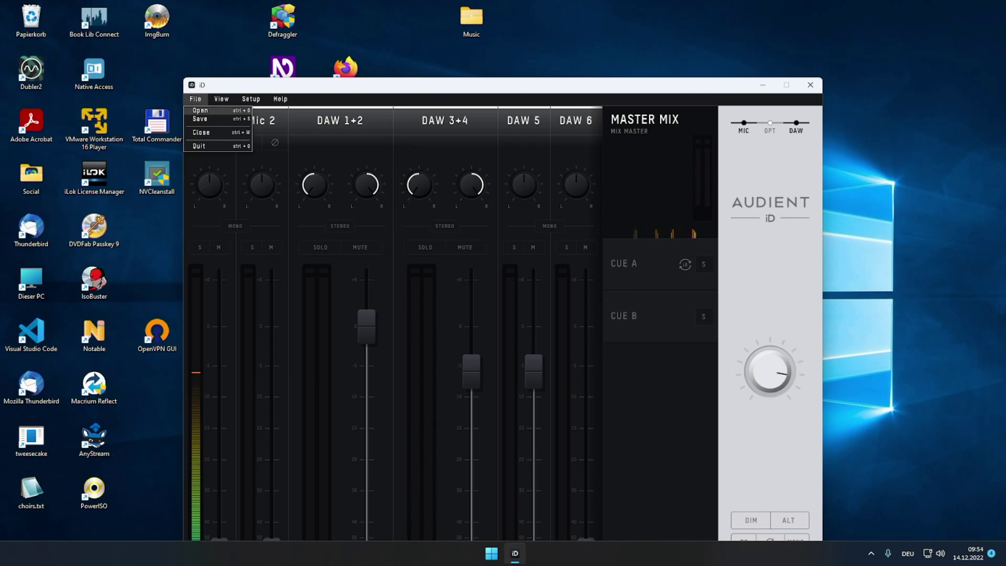
{"action": "key", "text": "Right"}
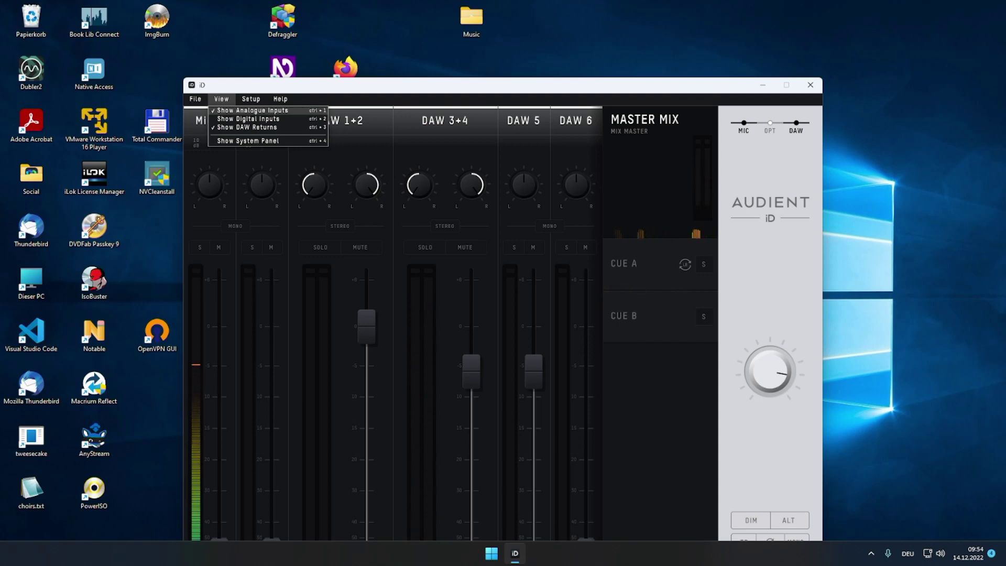
{"action": "key", "text": "Right"}
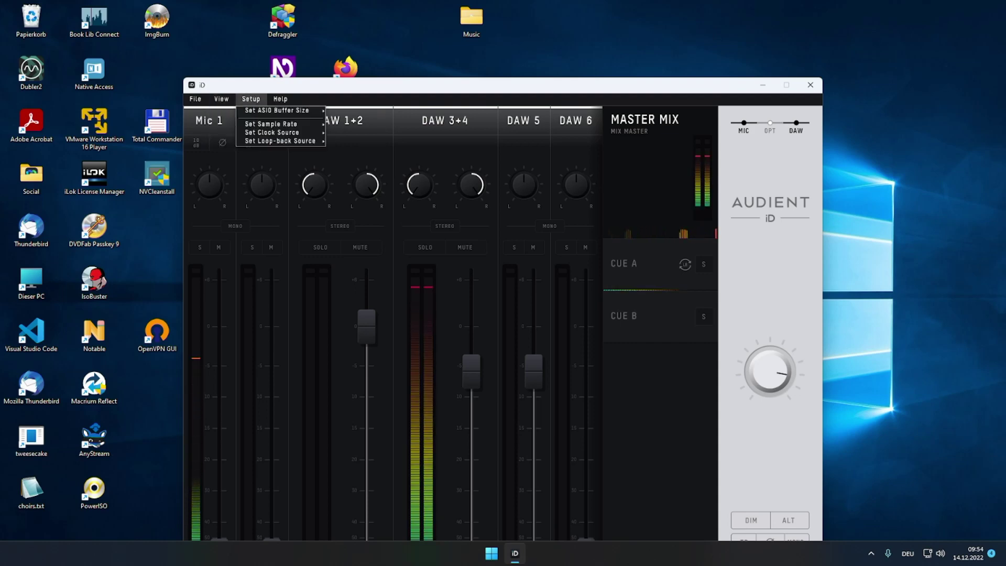
{"action": "key", "text": "Down"}
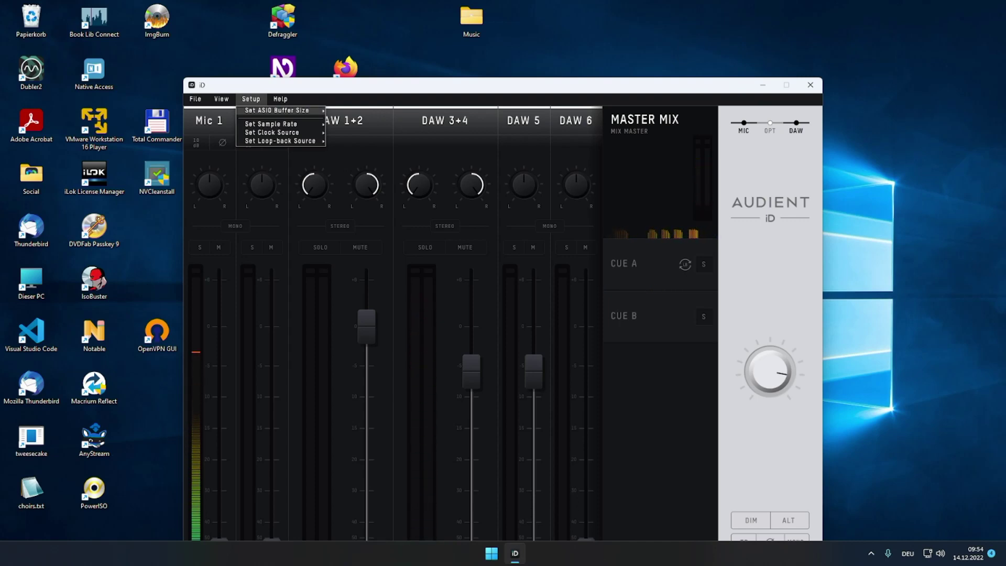
{"action": "key", "text": "Left"}
{"action": "key", "text": "Left"}
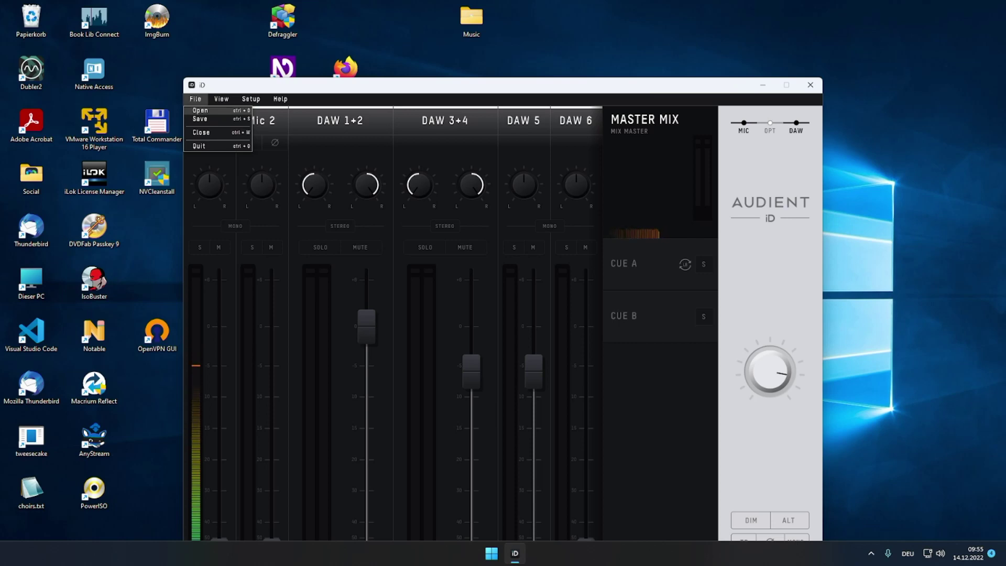
{"action": "key", "text": "Left"}
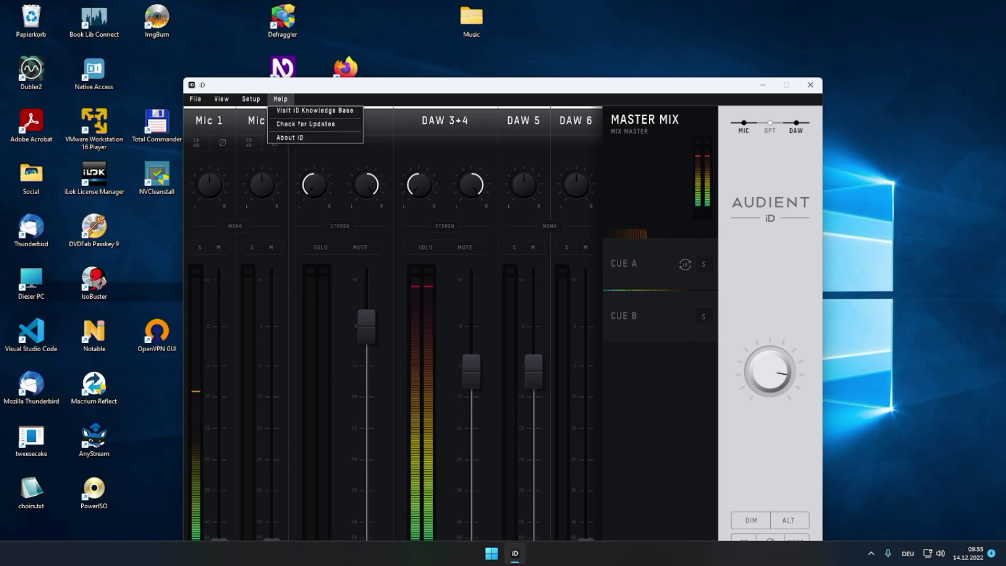
{"action": "key", "text": "Down"}
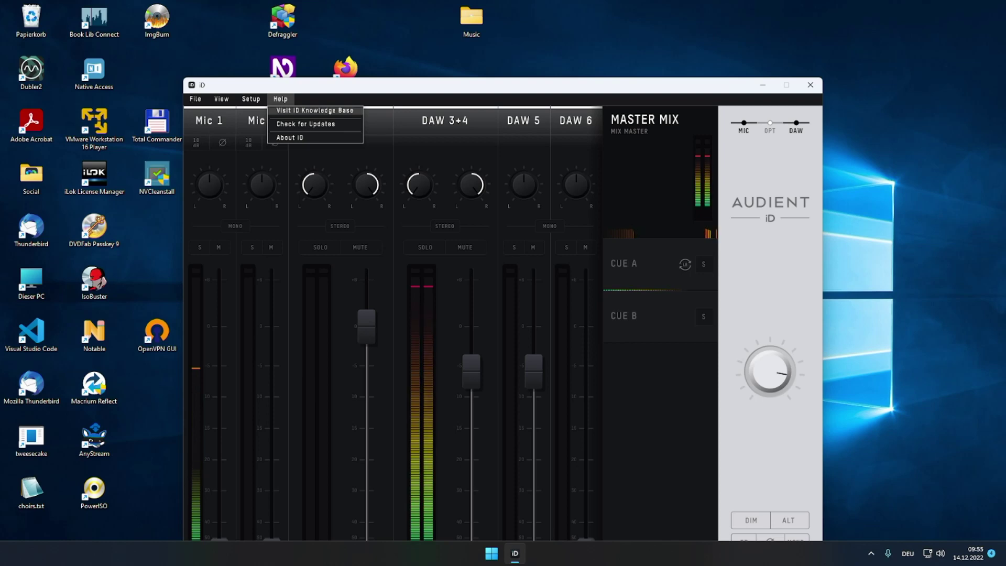
{"action": "key", "text": "Down"}
{"action": "key", "text": "Up"}
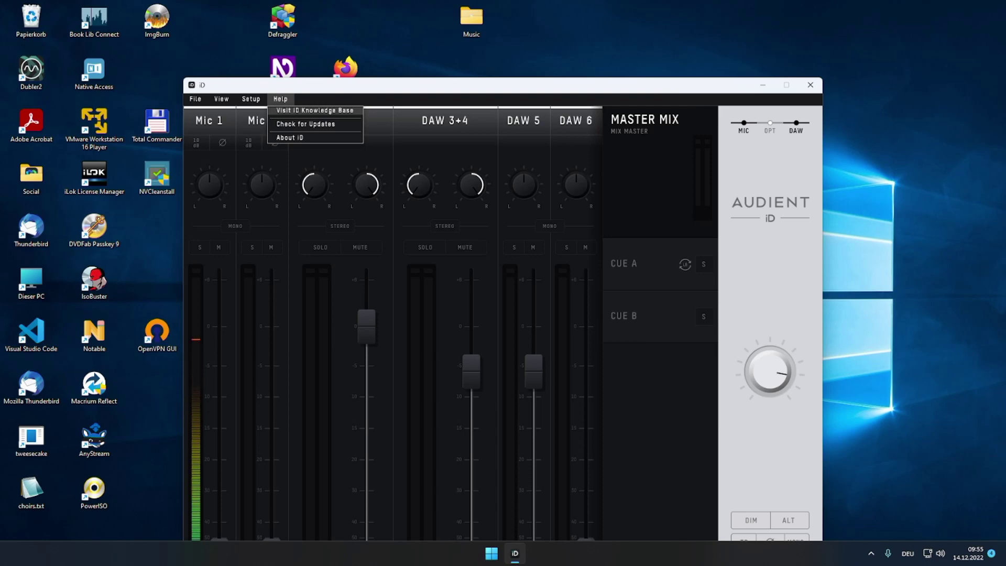
- Check the mixer's loop-back source setting and the view option for showing the System Panel, without choosing either
{"action": "key", "text": "Left"}
{"action": "key", "text": "Left"}
{"action": "key", "text": "Right"}
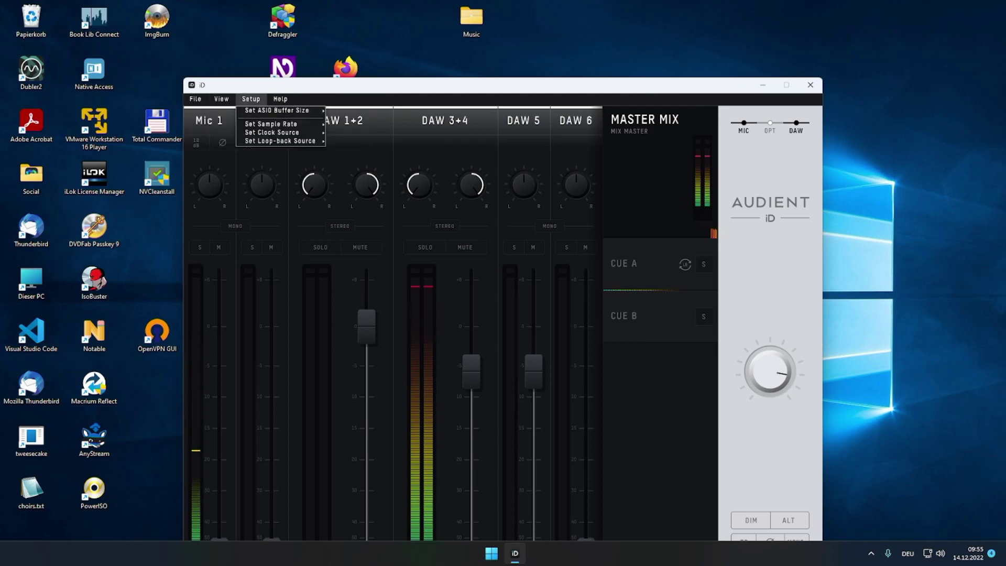
{"action": "key", "text": "Up"}
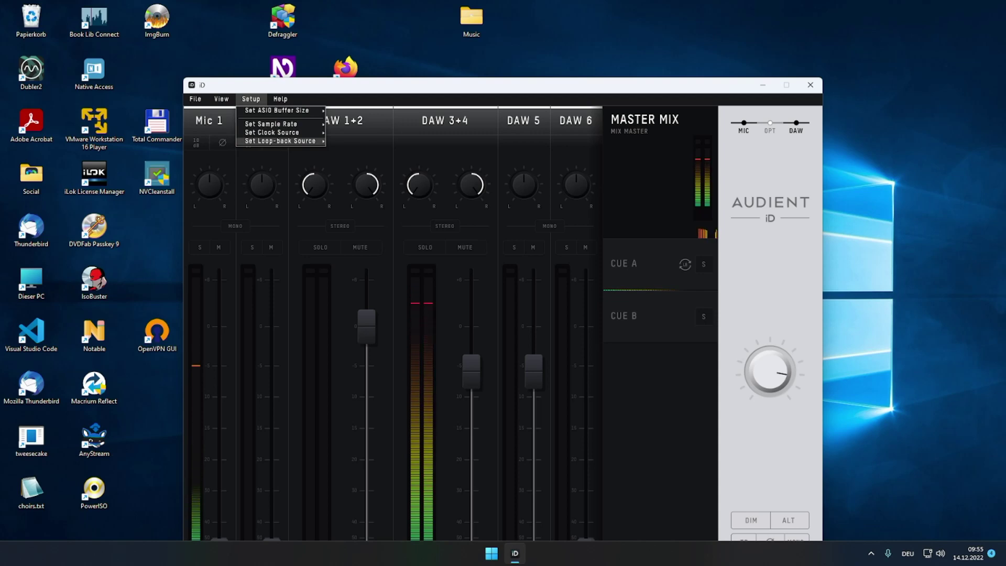
{"action": "key", "text": "Left"}
{"action": "key", "text": "Up"}
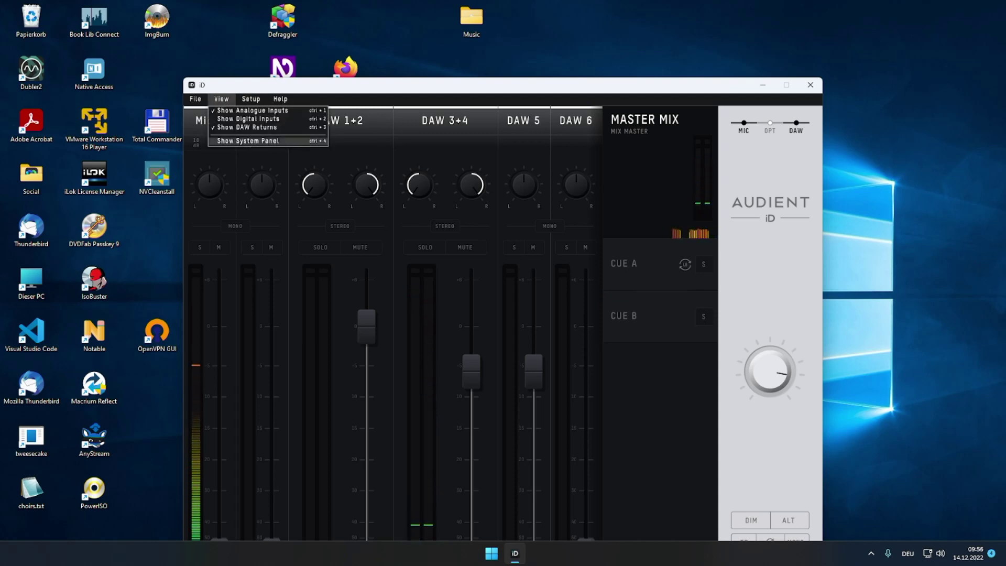
{"action": "key", "text": "Escape"}
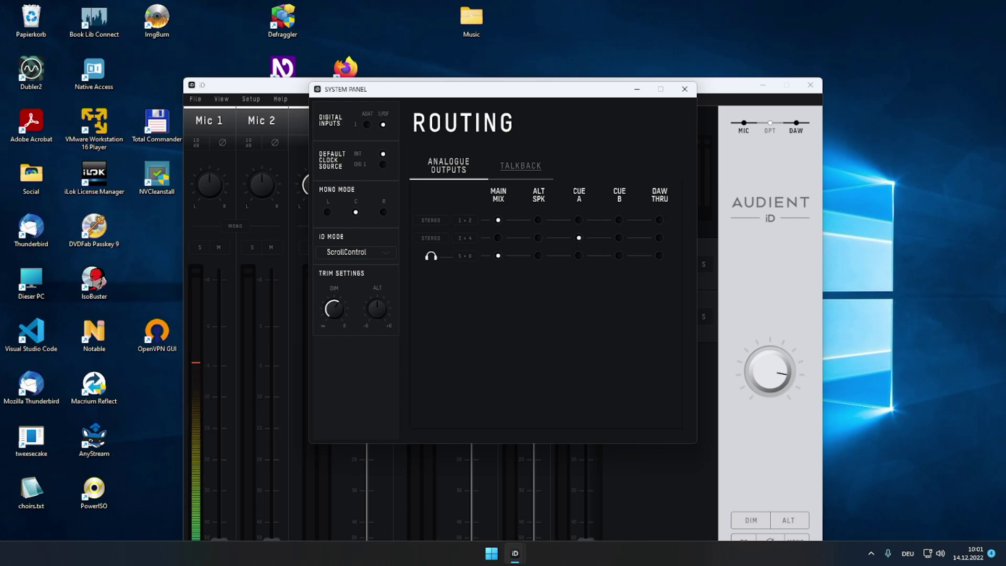
- Show the talkback routing settings and try Mic 1 and Digi 1 as the internal input source before restoring None
{"action": "left_click", "coordinate": [520, 166]}
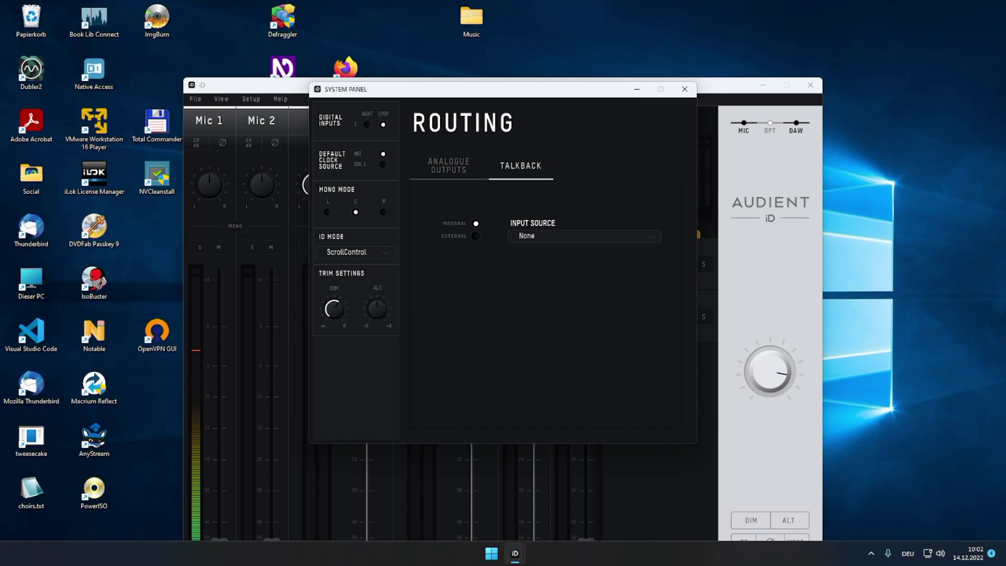
{"action": "key", "text": "Down"}
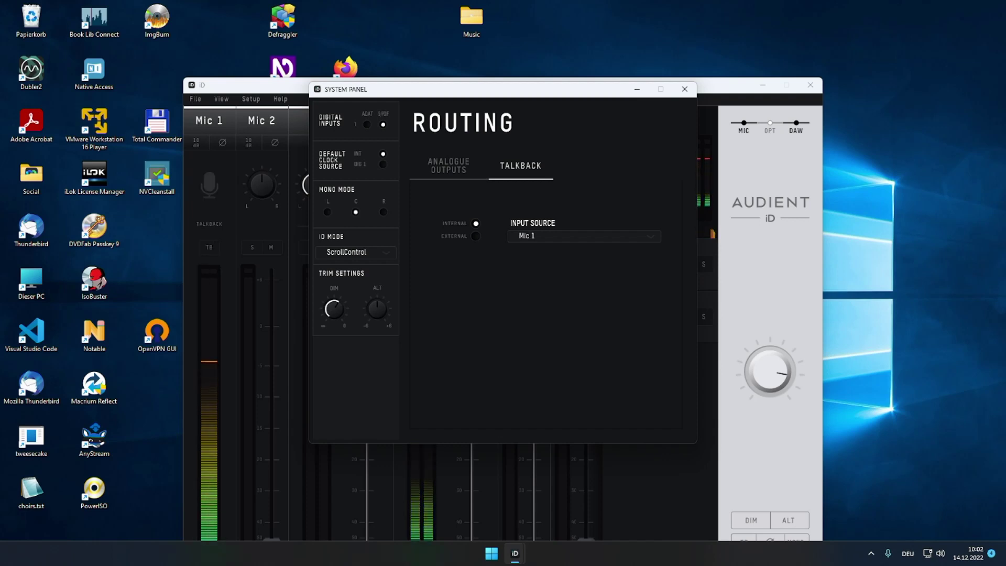
{"action": "key", "text": "Down"}
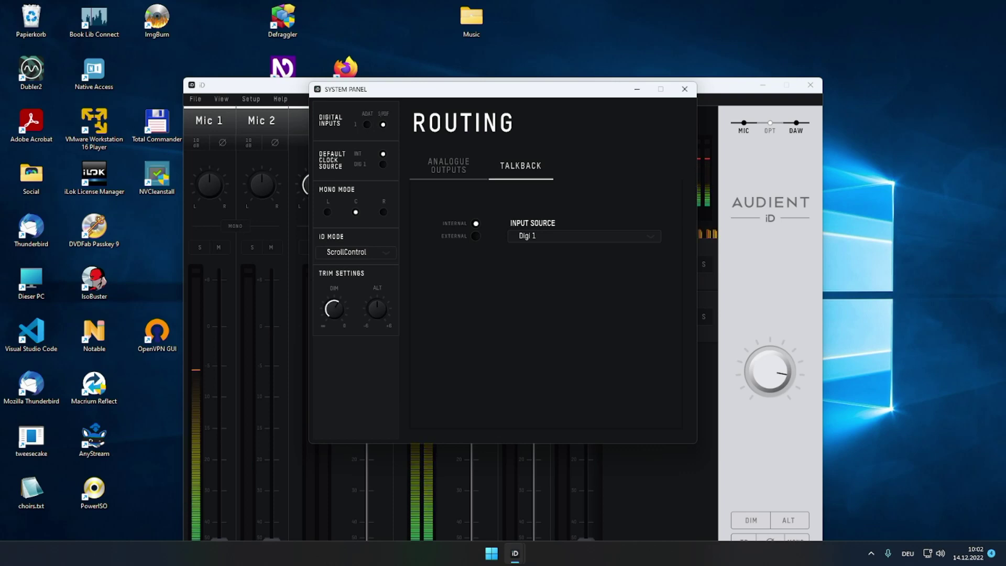
{"action": "key", "text": "Down"}
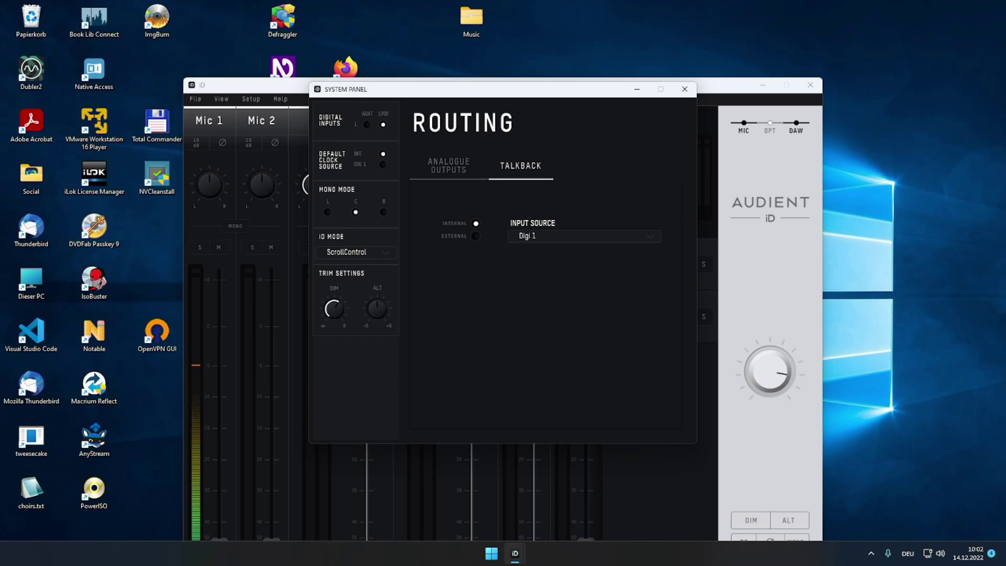
{"action": "key", "text": "Up"}
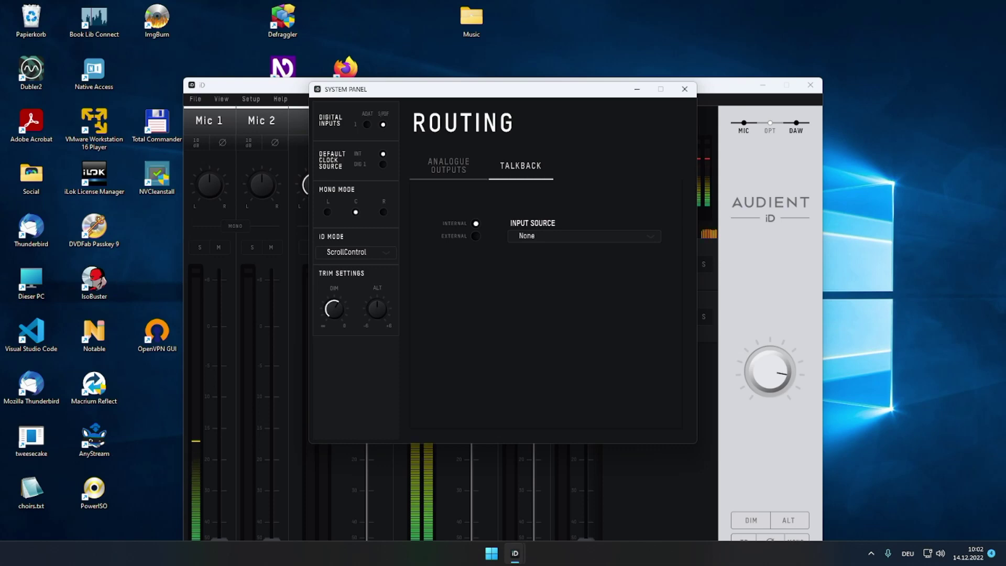
- Try external talkback with the Windows Audio, DirectSound and ASIO device types, restore the internal source and close the System Panel
{"action": "left_click", "coordinate": [475, 235]}
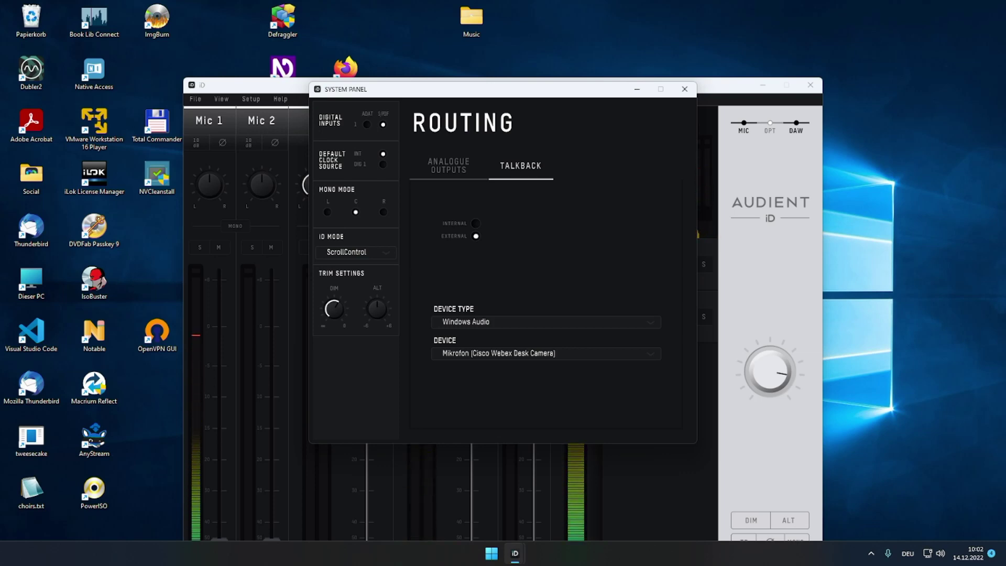
{"action": "key", "text": "Down"}
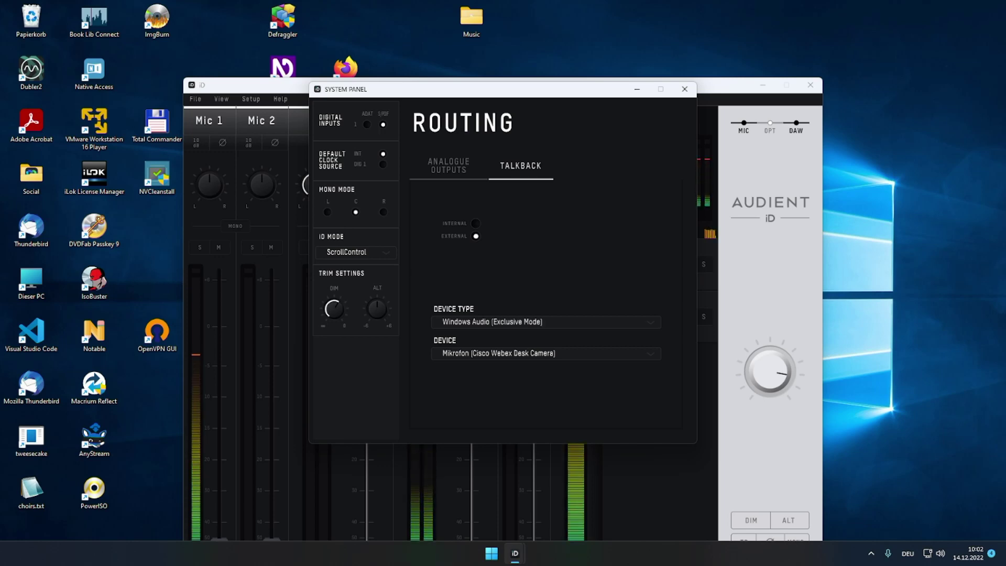
{"action": "key", "text": "Down"}
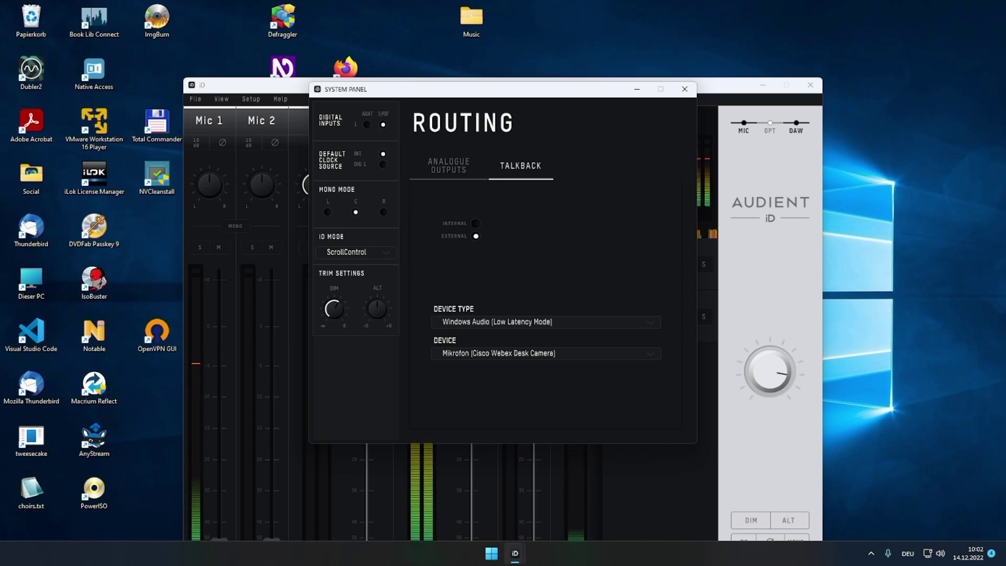
{"action": "key", "text": "Down"}
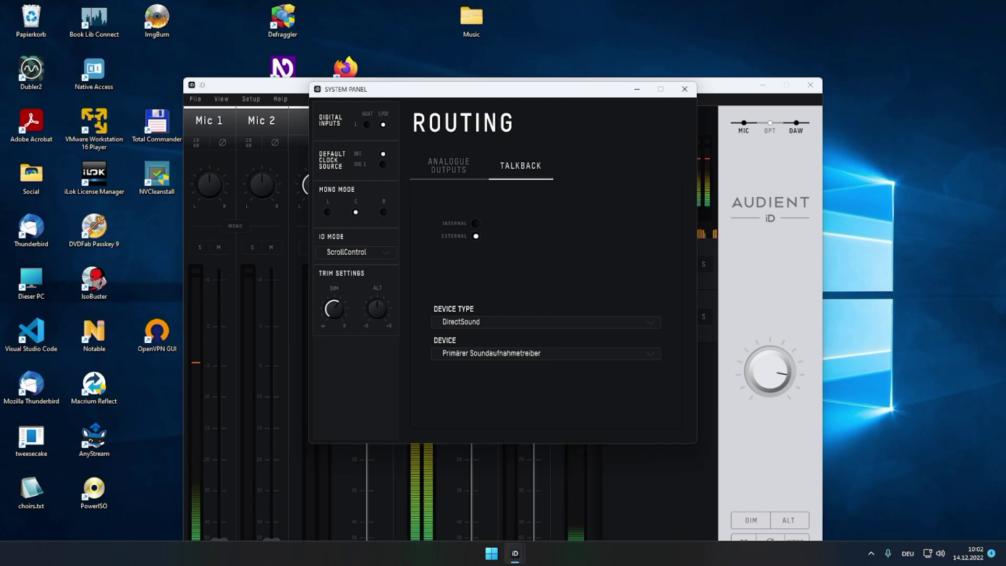
{"action": "key", "text": "Down"}
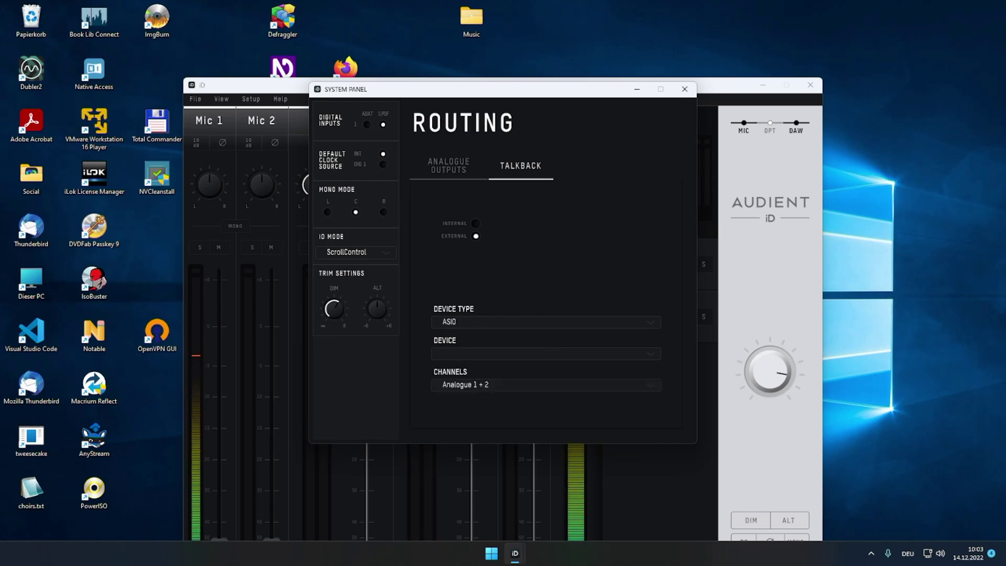
{"action": "key", "text": "Down"}
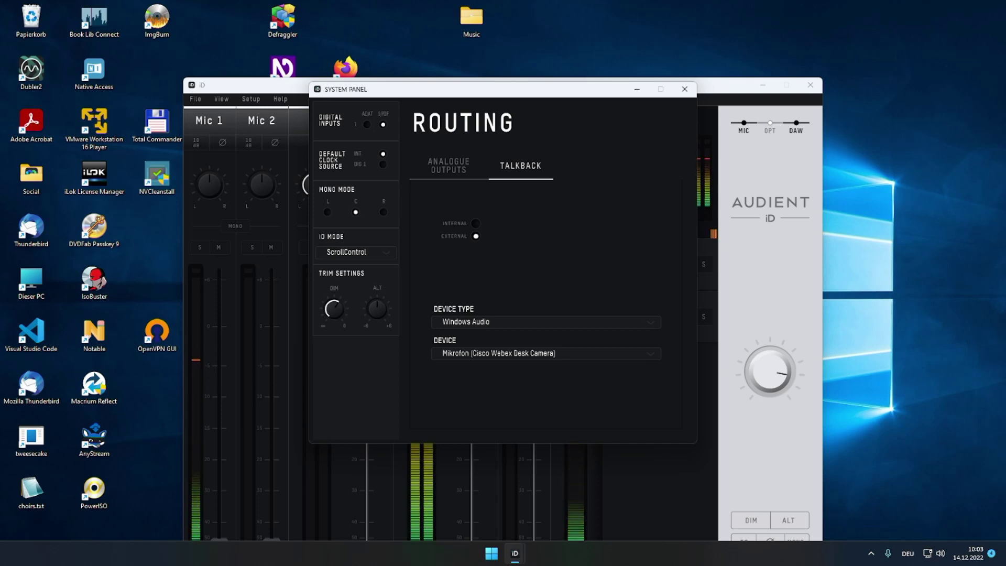
{"action": "left_click", "coordinate": [475, 224]}
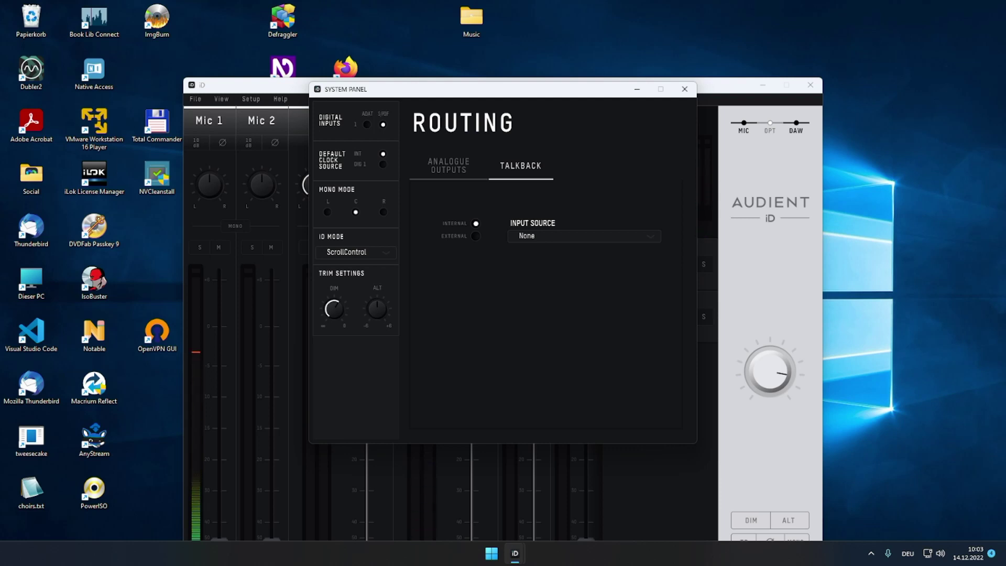
{"action": "key", "text": "alt+F4"}
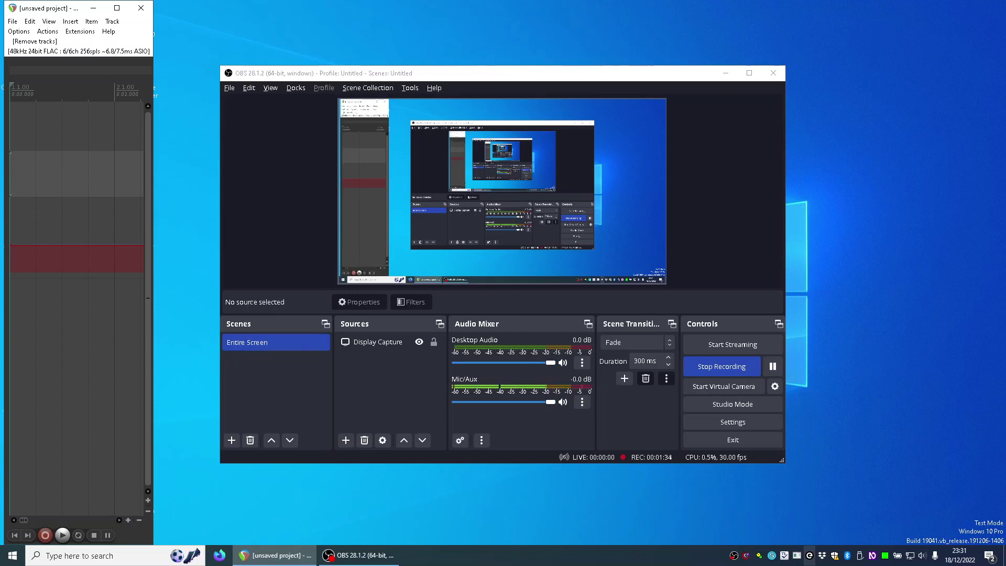
- Show the EVO mixer window from the EVO tray application's commands
{"action": "key", "text": "super+d"}
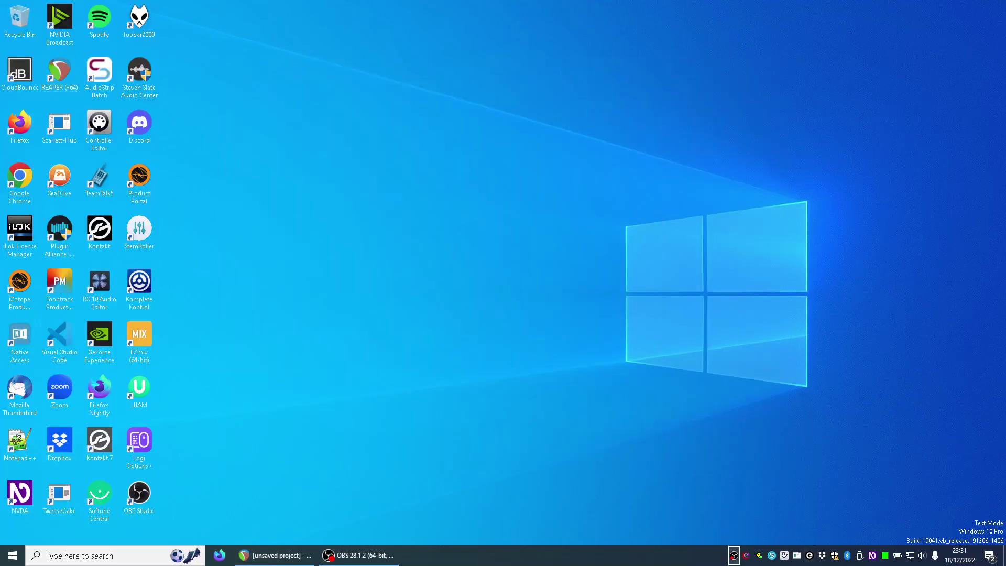
{"action": "right_click", "coordinate": [809, 555]}
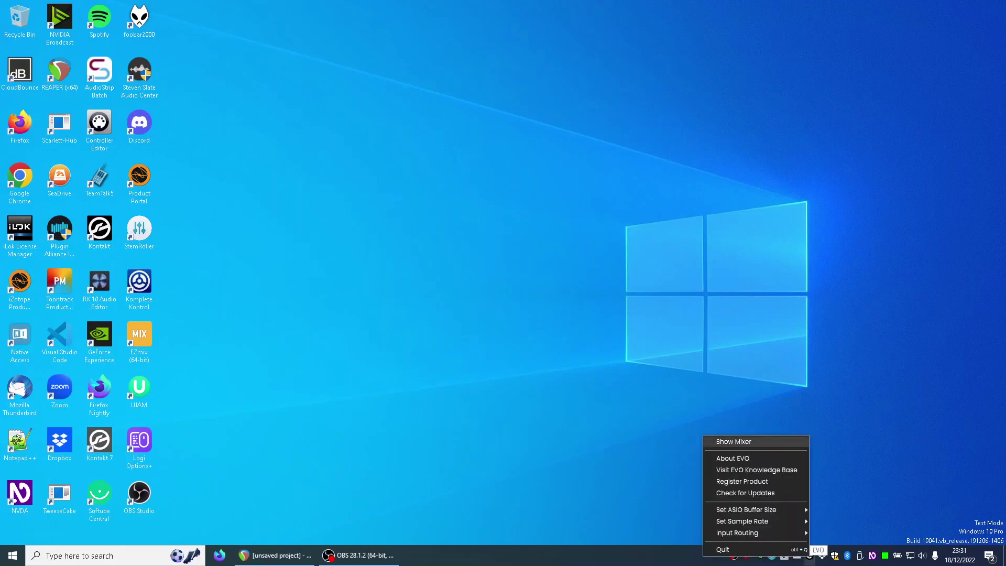
{"action": "left_click", "coordinate": [733, 441]}
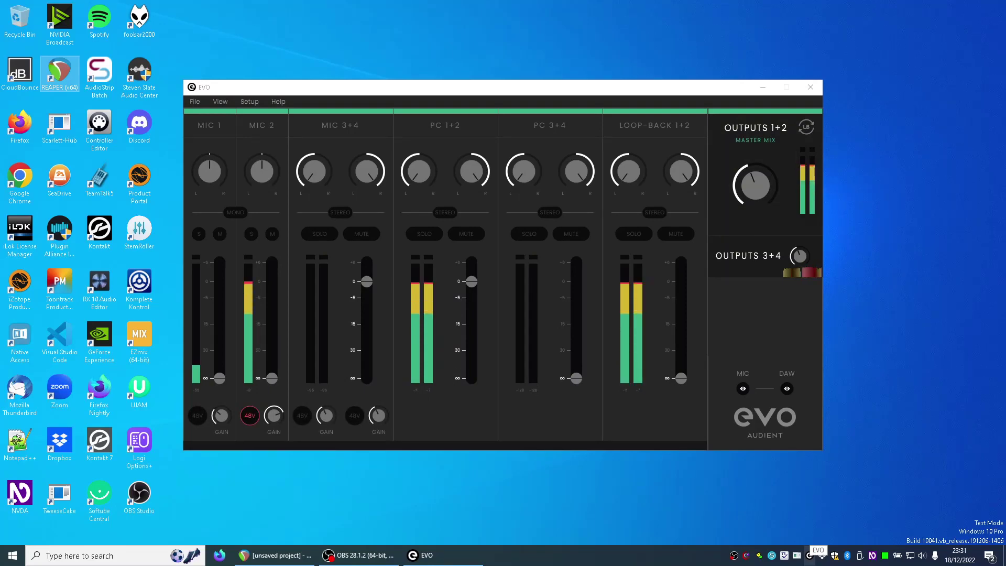
- Examine the EVO mixer's setup commands for sample rate, input routing and Artist Mix without choosing any
{"action": "key", "text": "alt+Tab"}
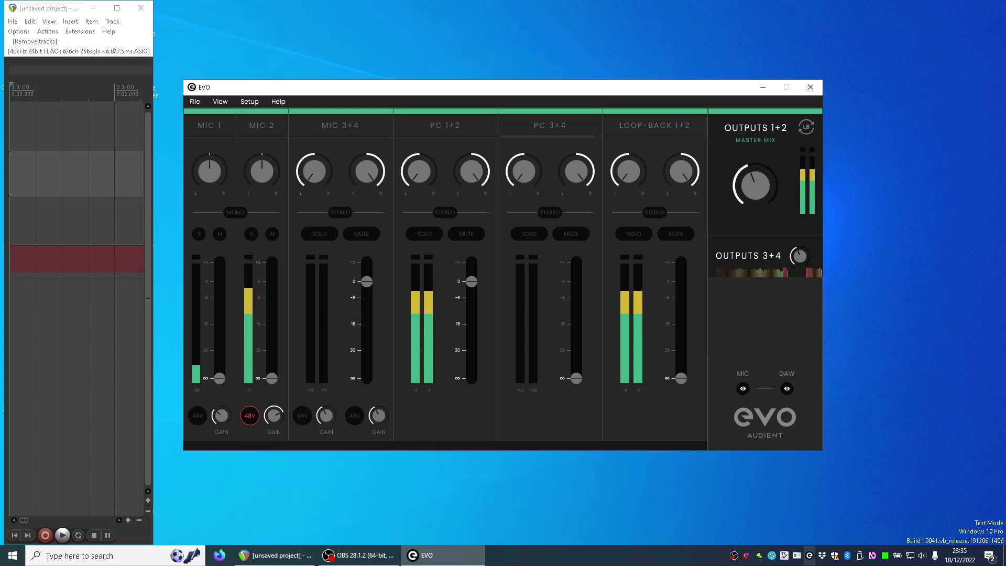
{"action": "key", "text": "alt+s"}
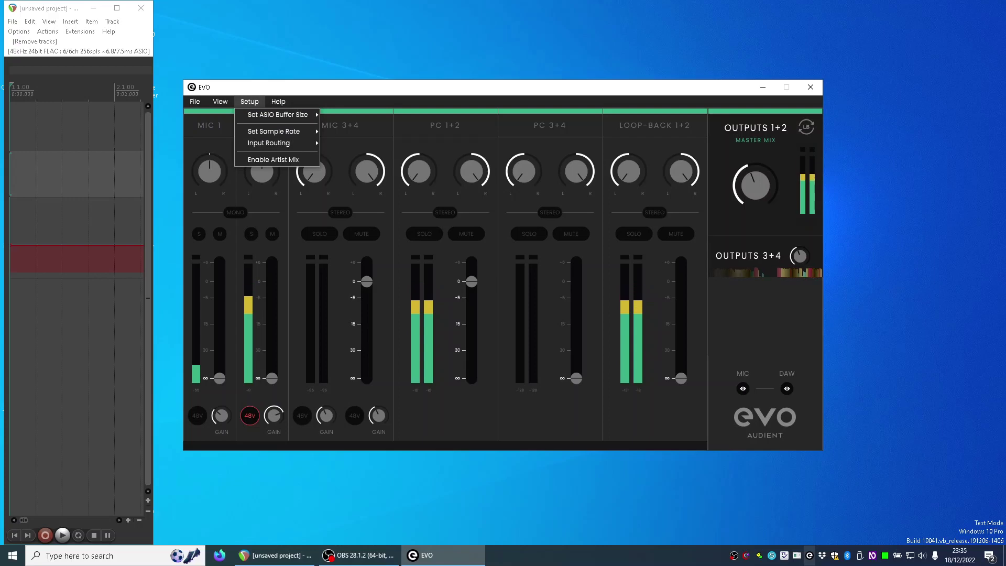
{"action": "key", "text": "Down"}
{"action": "key", "text": "Down"}
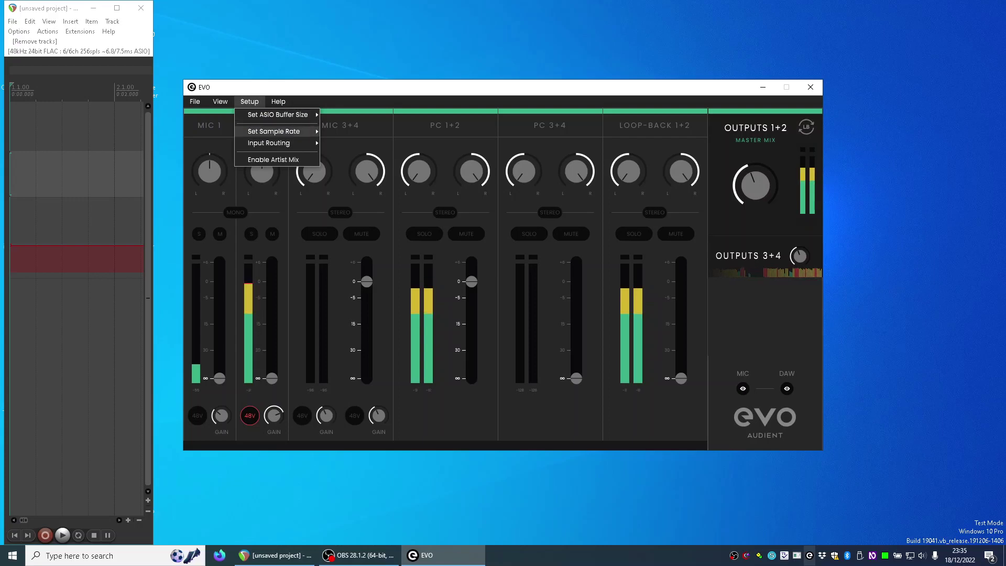
{"action": "key", "text": "Down"}
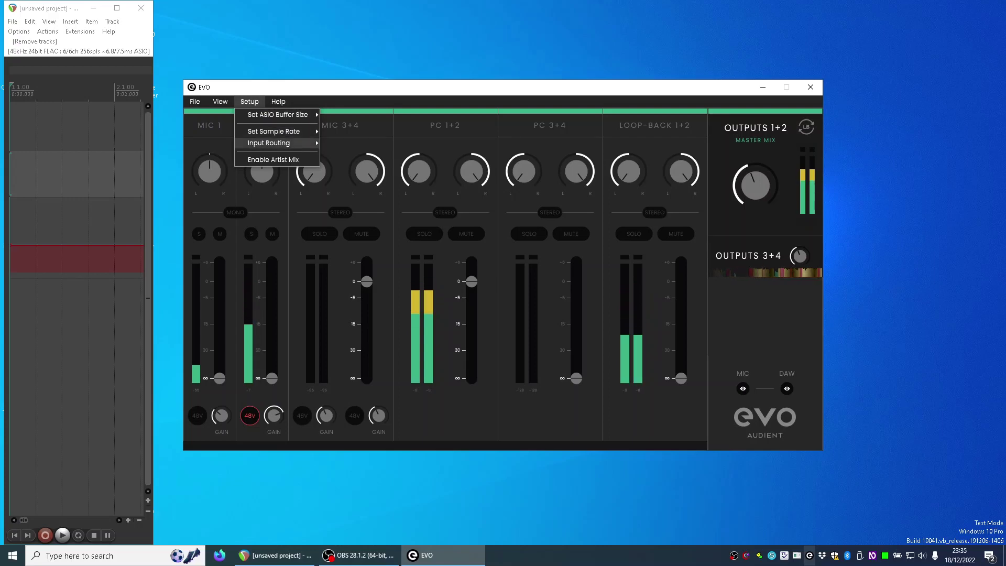
{"action": "key", "text": "Down"}
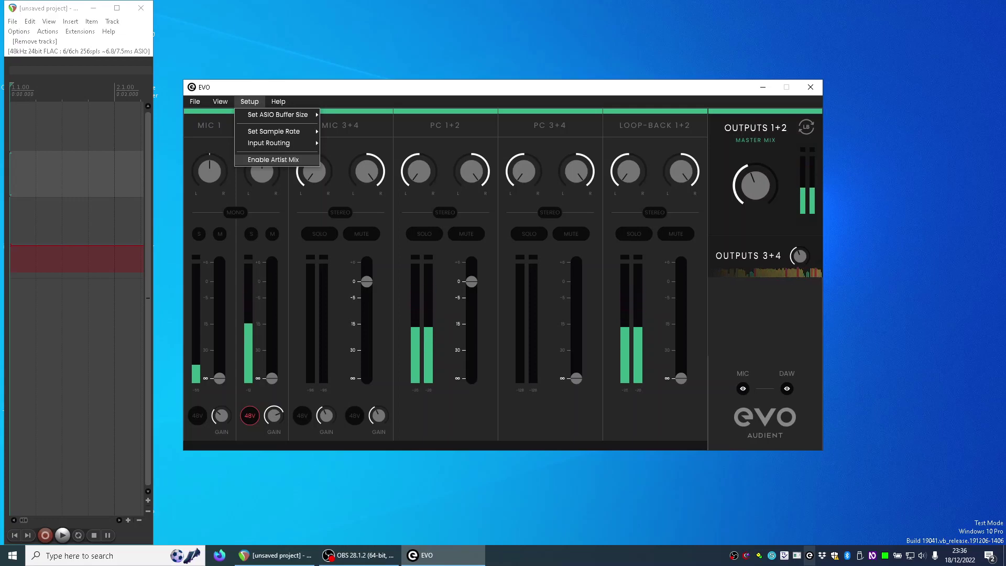
{"action": "key", "text": "Escape"}
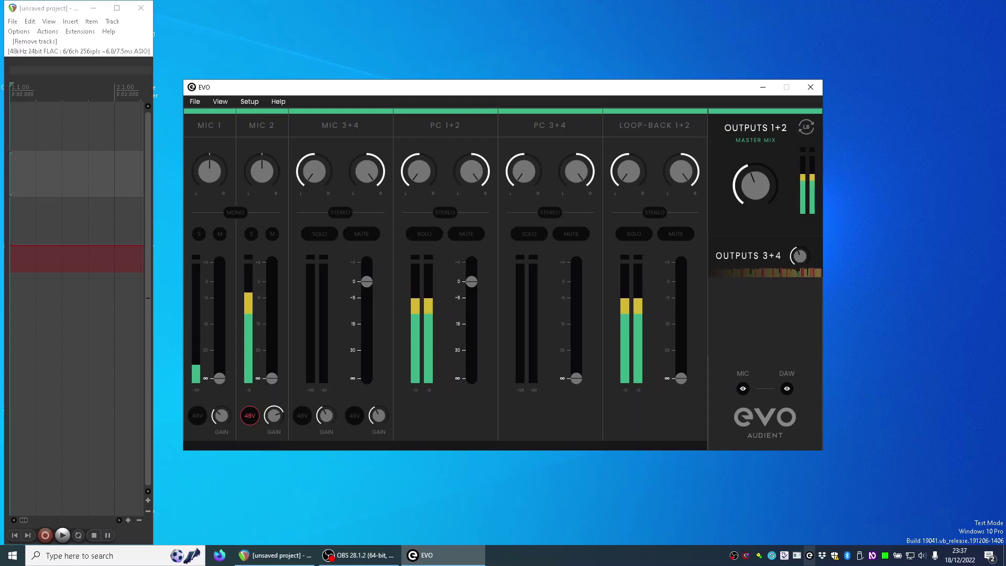
- Return to the EVO mixer from the desktop and close its window
{"action": "key", "text": "super+d"}
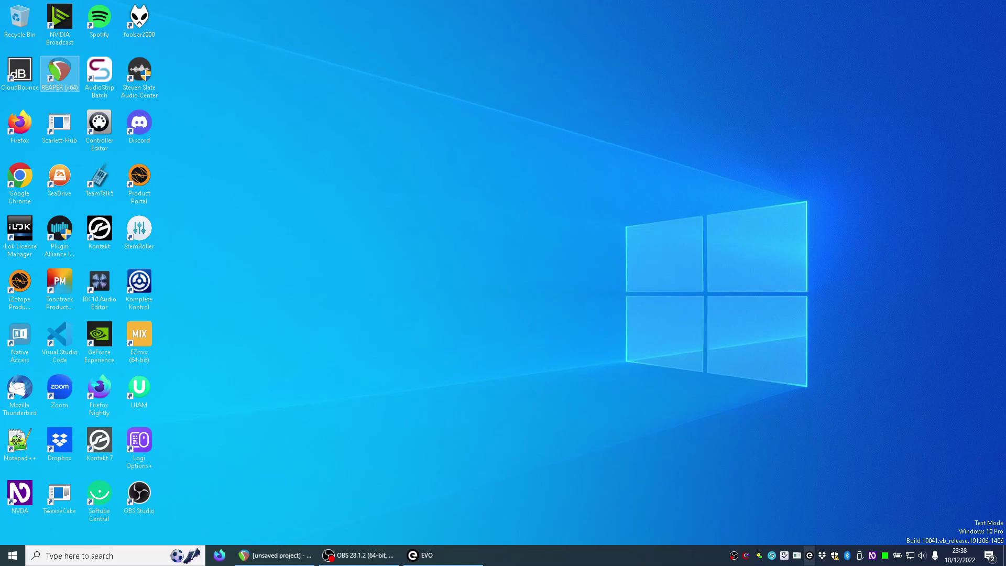
{"action": "key", "text": "alt+Tab"}
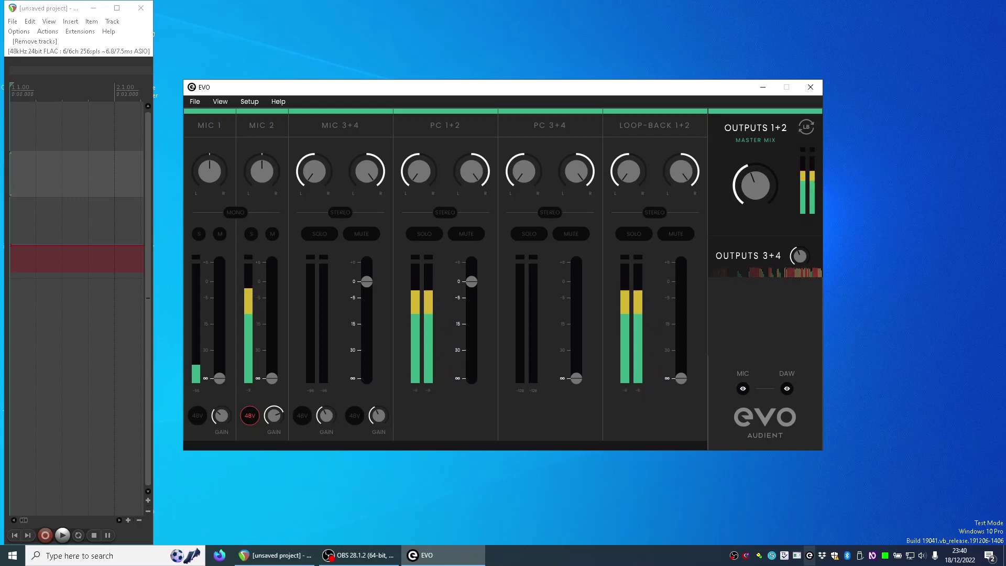
{"action": "key", "text": "alt+F4"}
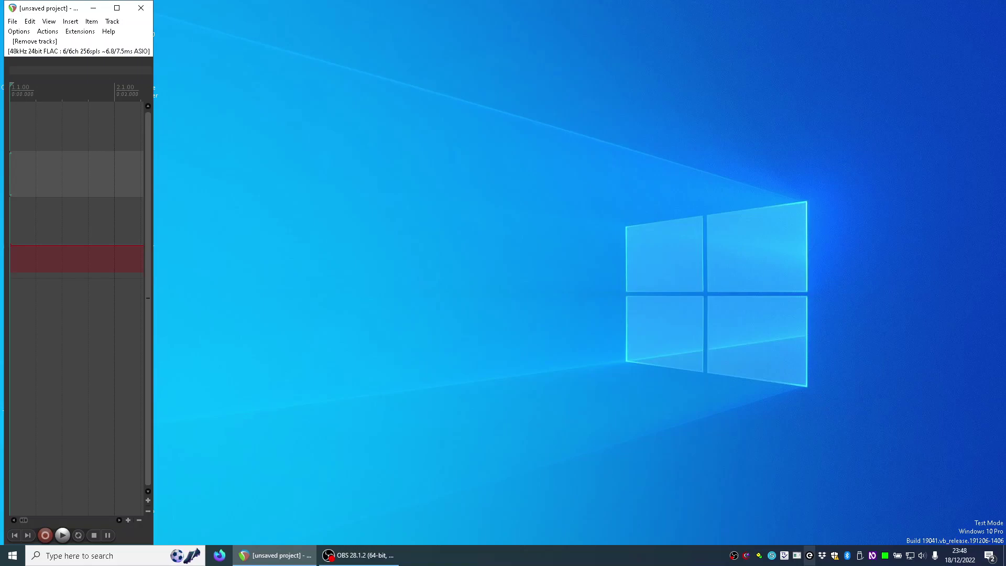
- Select the track directly below the selected one in the unsaved REAPER project and toggle its record arming
{"action": "left_click", "coordinate": [76, 221]}
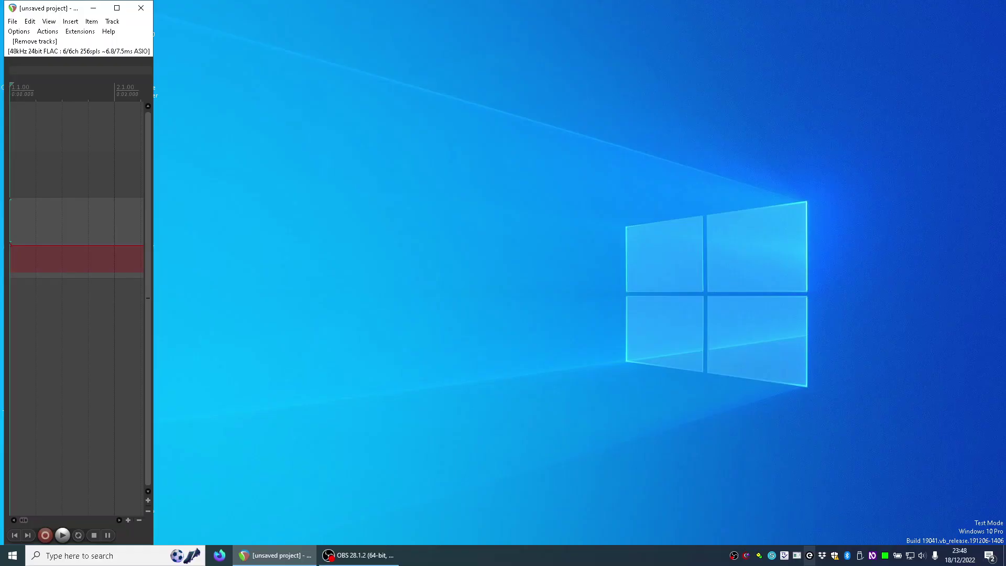
{"action": "key", "text": "F9"}
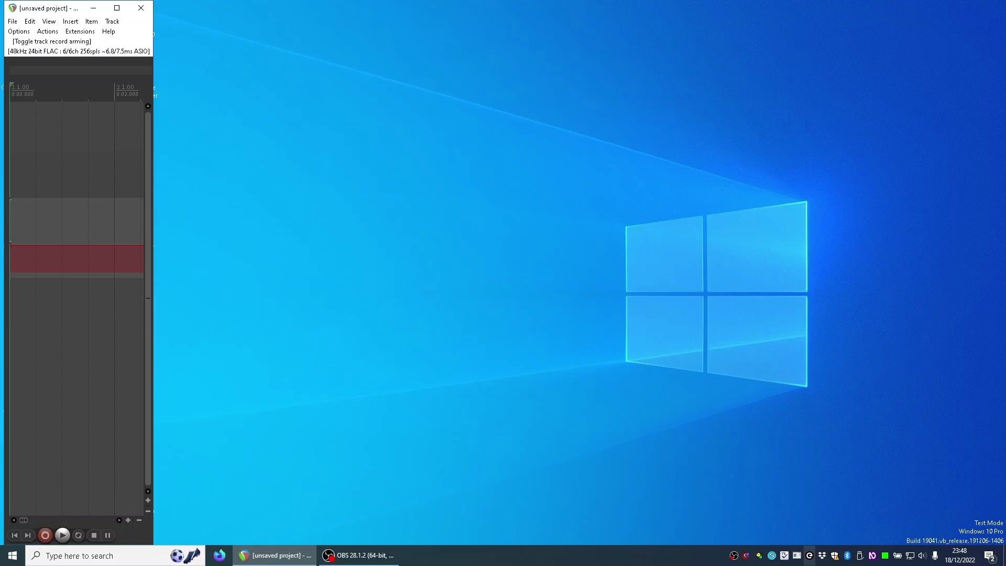